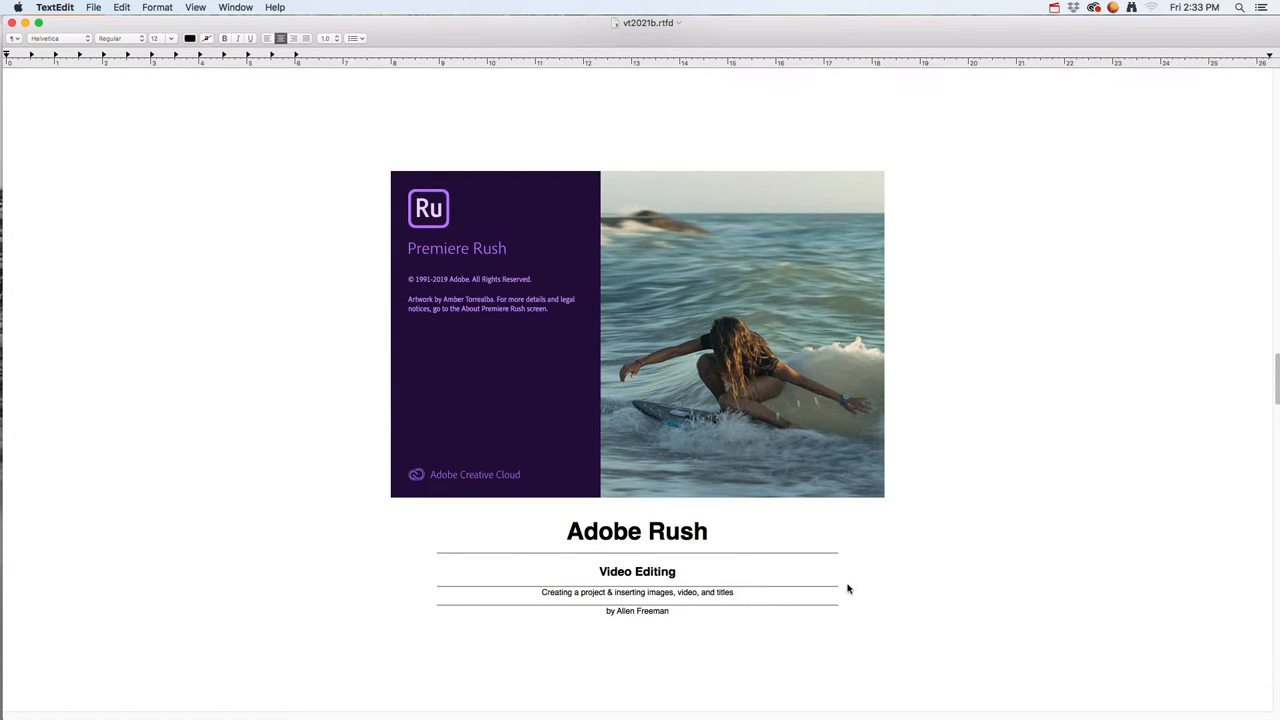
Switch from the text document to Adobe Premiere Rush.
{"action": "key", "text": "super+Tab"}
{"action": "key", "text": "super+Tab"}
{"action": "key", "text": "super+Tab"}
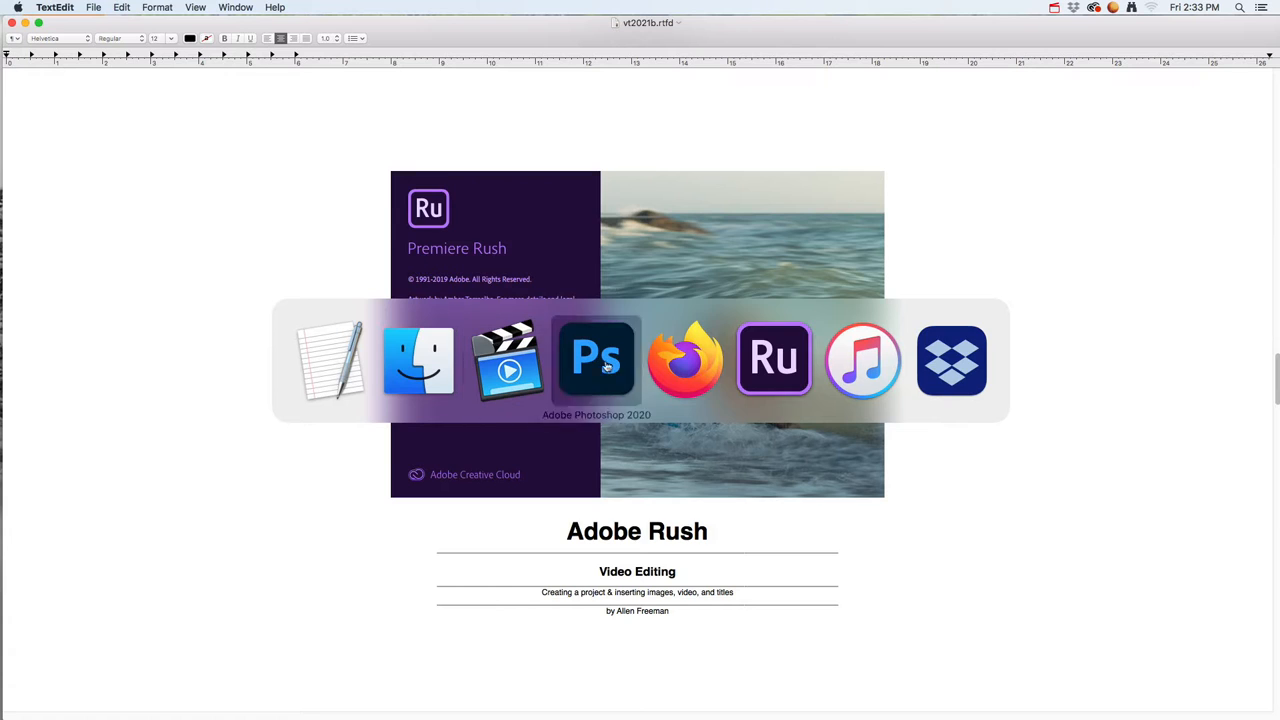
{"action": "left_click", "coordinate": [776, 365]}
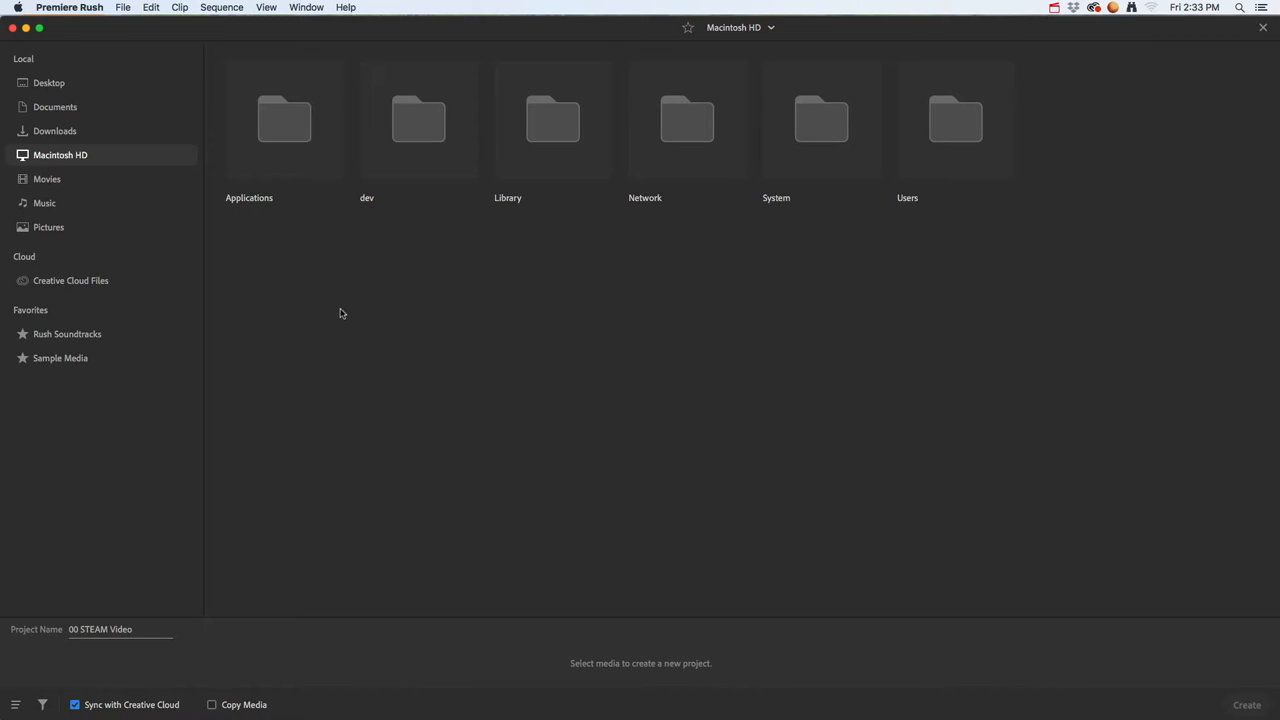
Switch to Finder and open a new Finder window.
{"action": "key", "text": "super+Tab"}
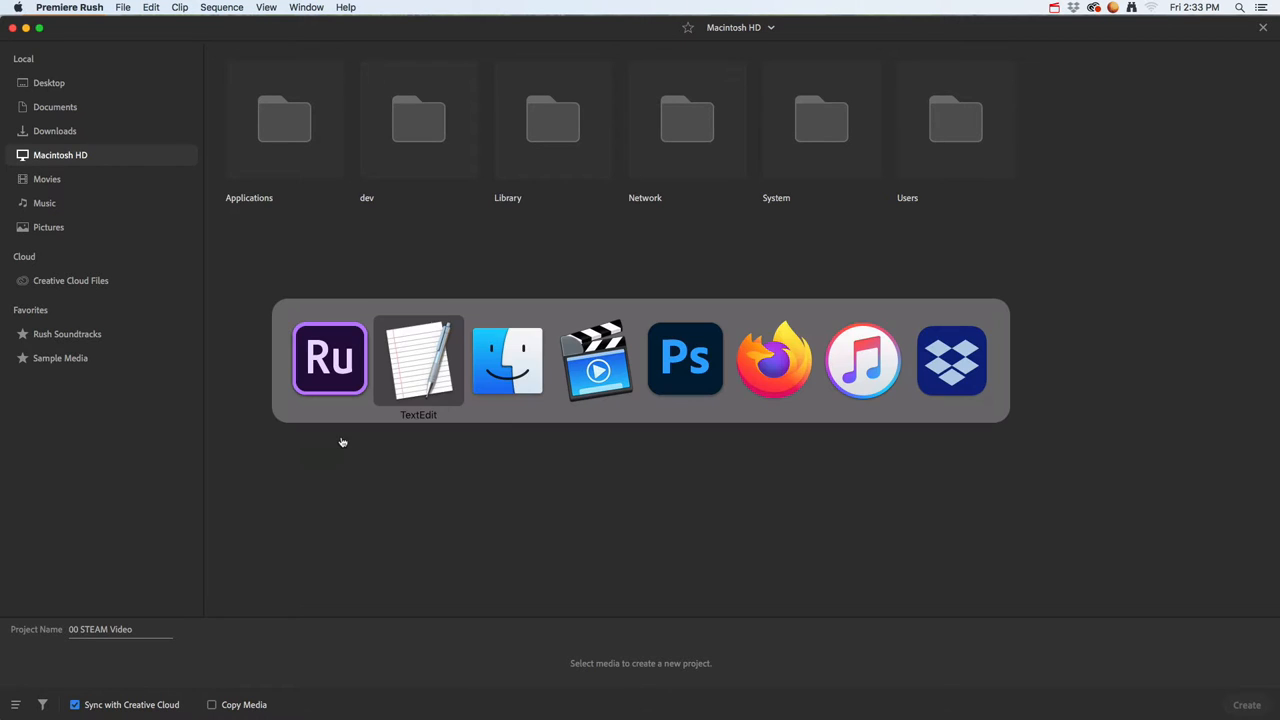
{"action": "left_click", "coordinate": [505, 362]}
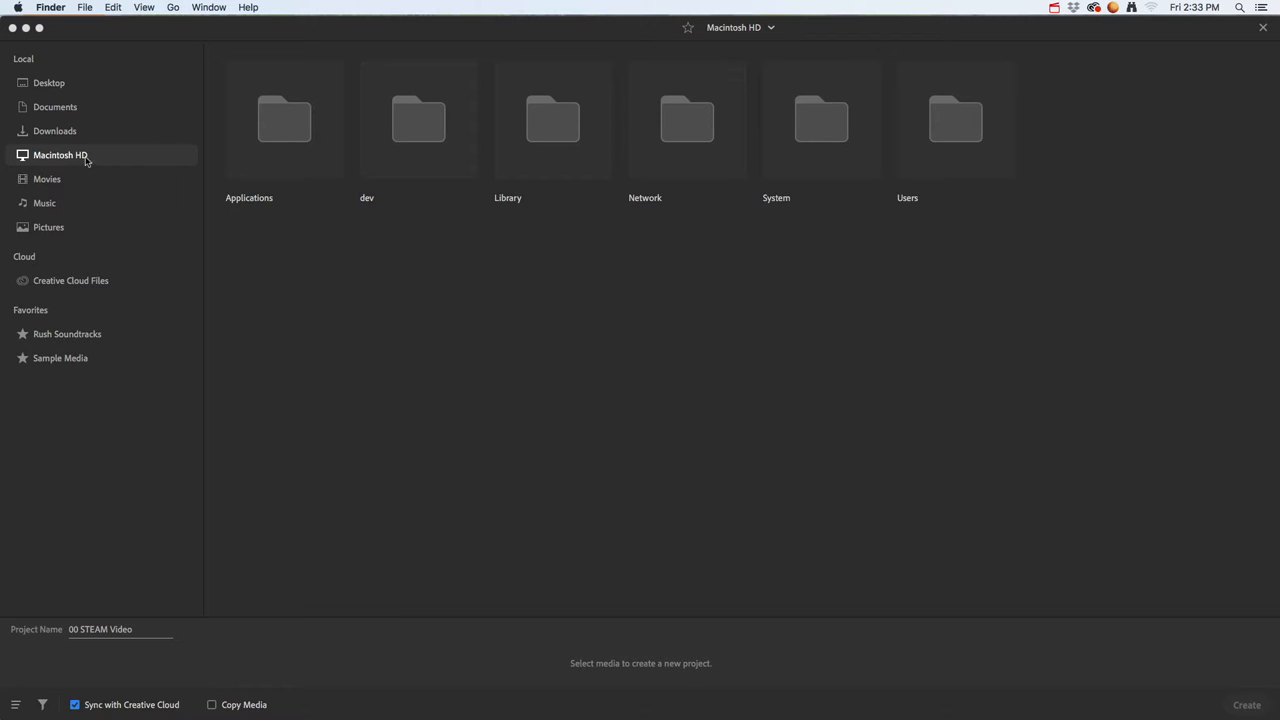
{"action": "left_click", "coordinate": [84, 8]}
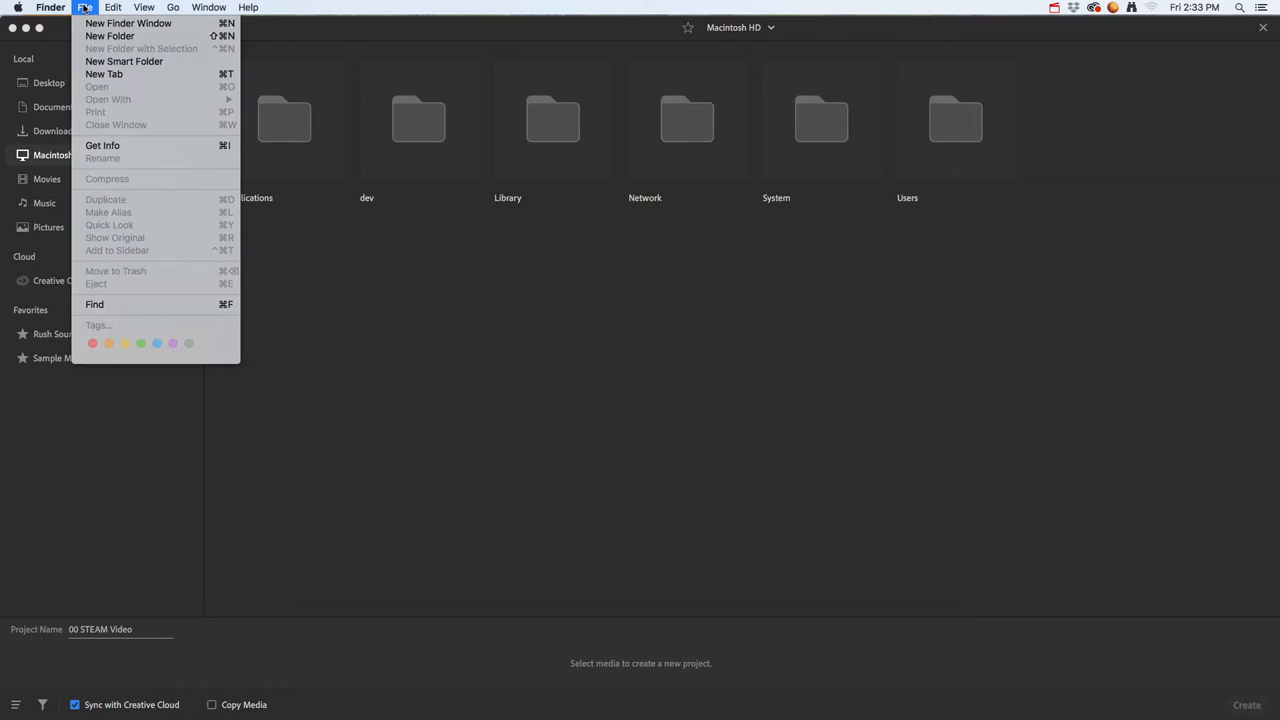
{"action": "mouse_move", "coordinate": [50, 7]}
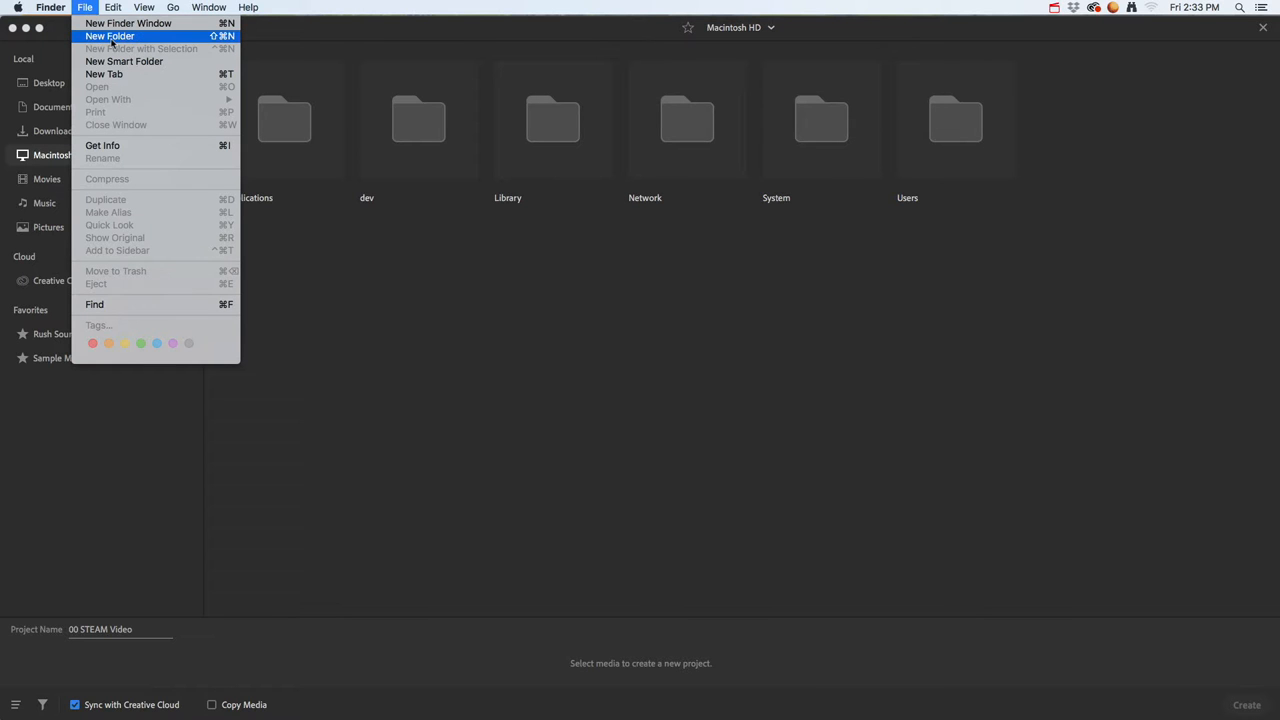
{"action": "left_click", "coordinate": [128, 23]}
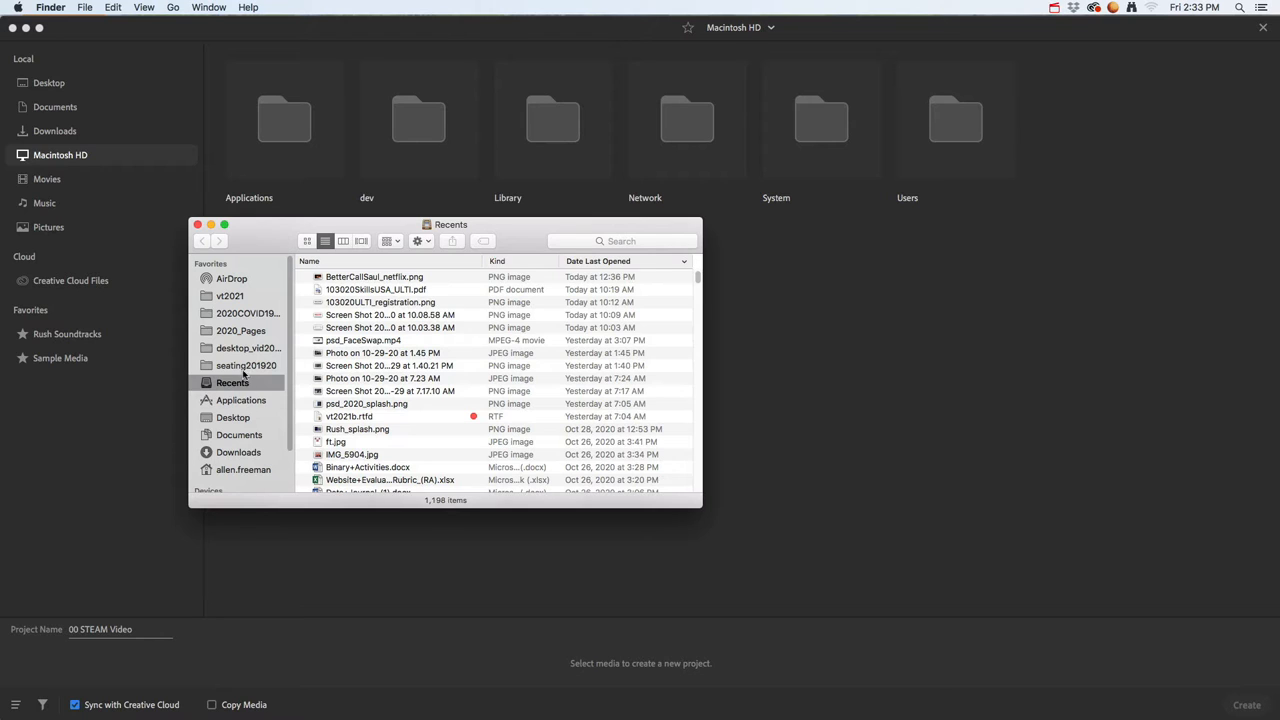
Open the 00_STEAM Video folder inside the vt2021 folder.
{"action": "left_click", "coordinate": [232, 303]}
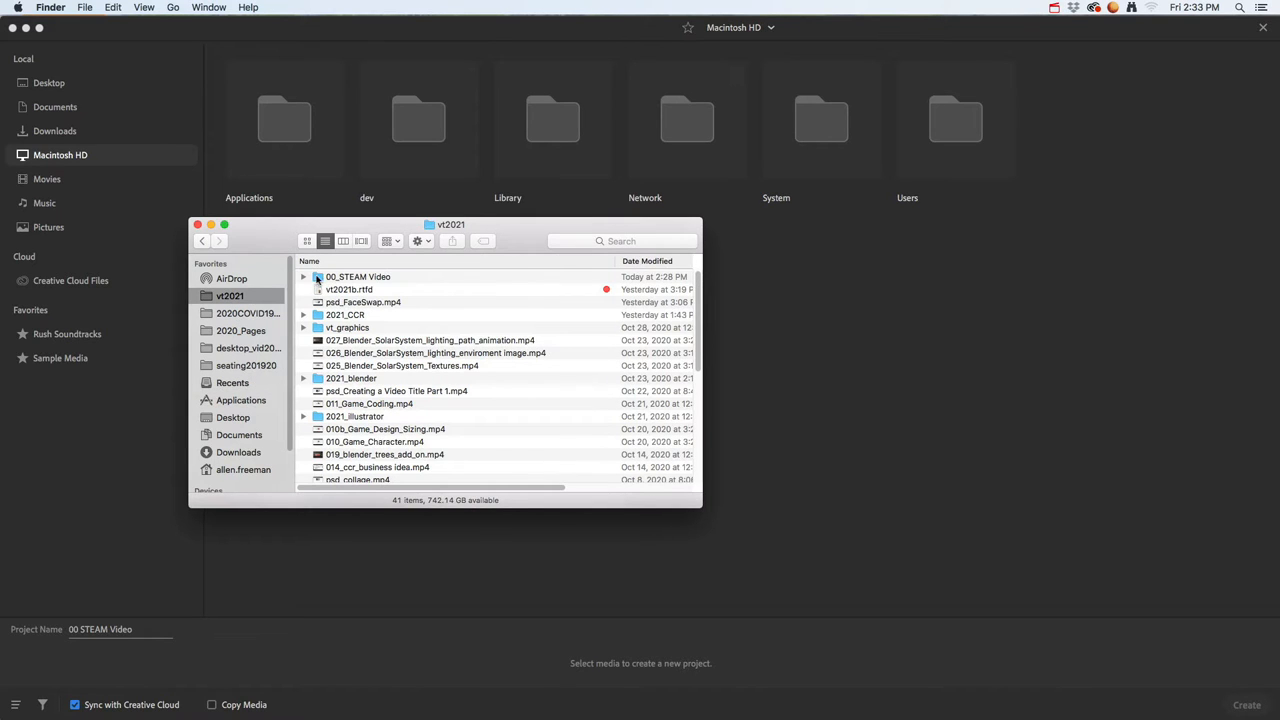
{"action": "left_click", "coordinate": [315, 277]}
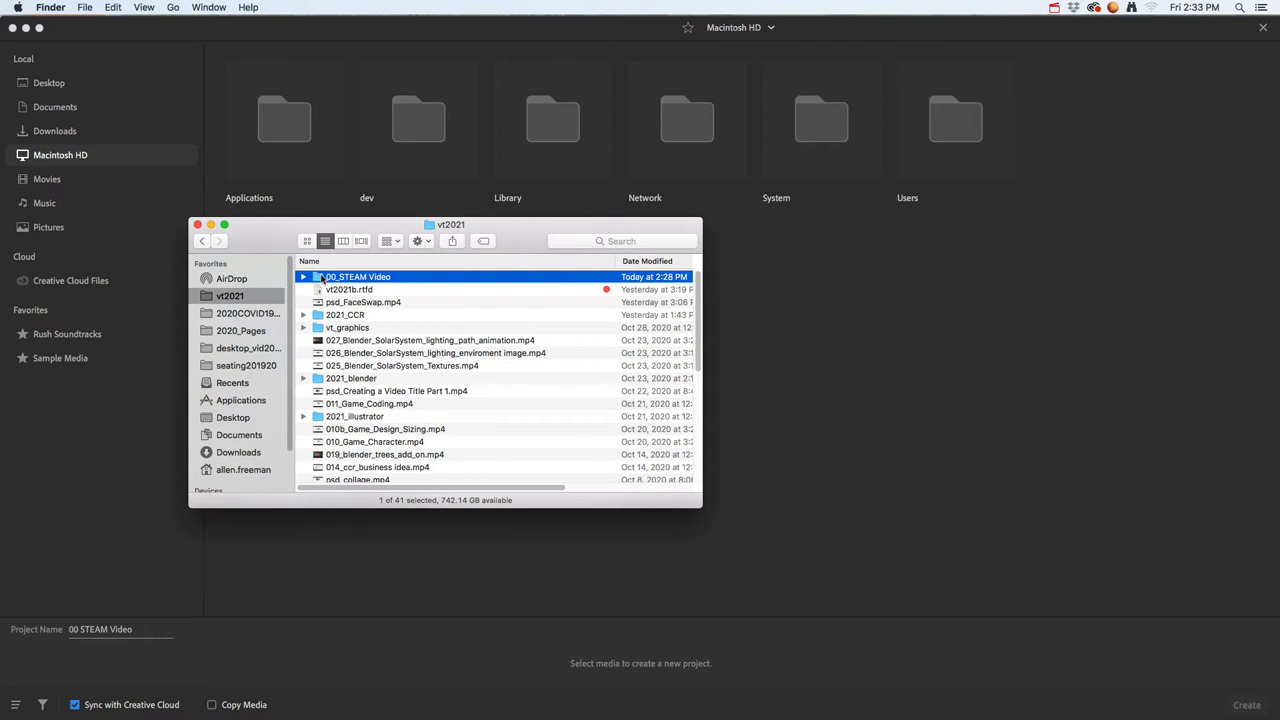
{"action": "double_click", "coordinate": [322, 279]}
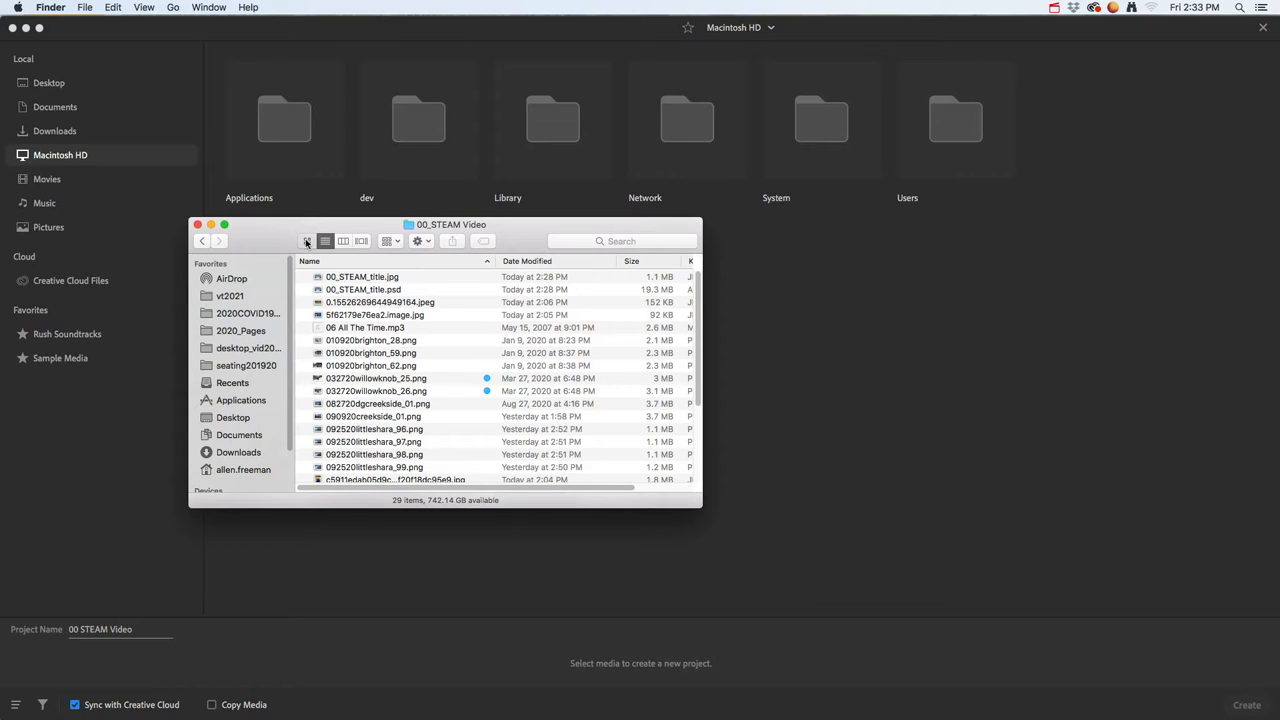
Show the folder's files as icons and enlarge the Finder window to reveal more of the media.
{"action": "left_click", "coordinate": [308, 243]}
{"action": "left_click_drag", "start_coordinate": [353, 234], "coordinate": [281, 184]}
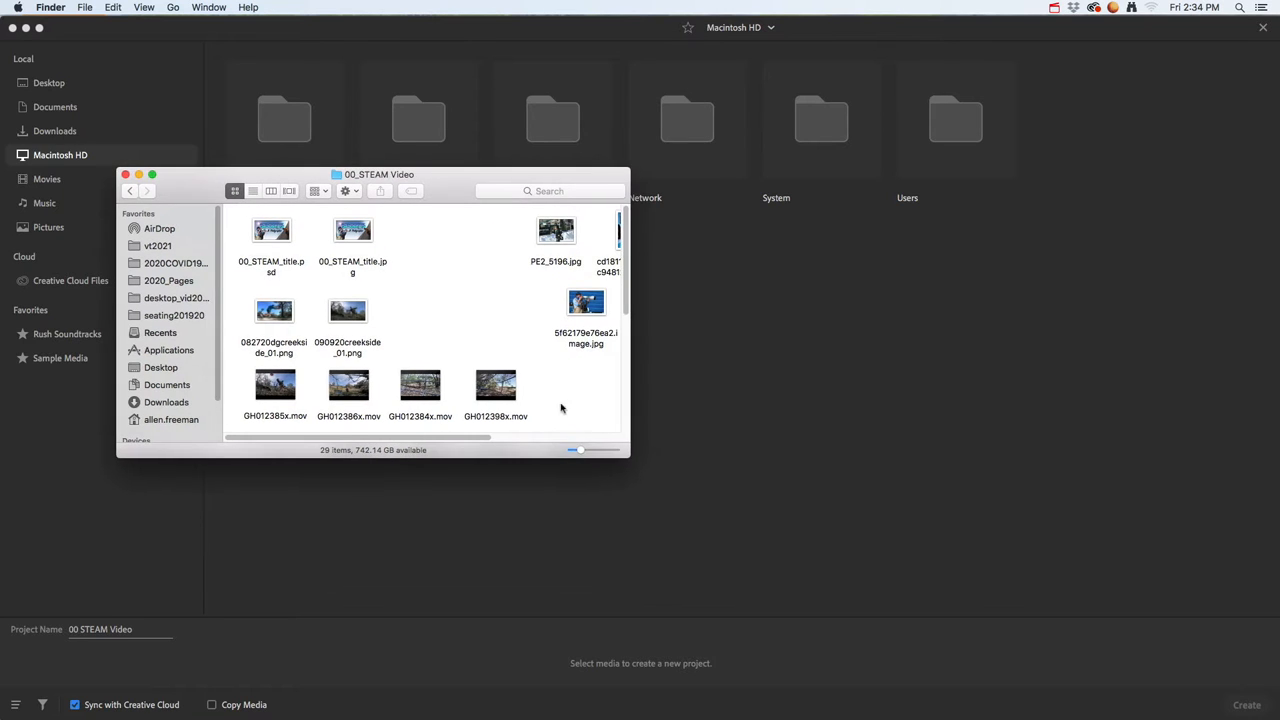
{"action": "left_click_drag", "start_coordinate": [627, 458], "coordinate": [794, 662]}
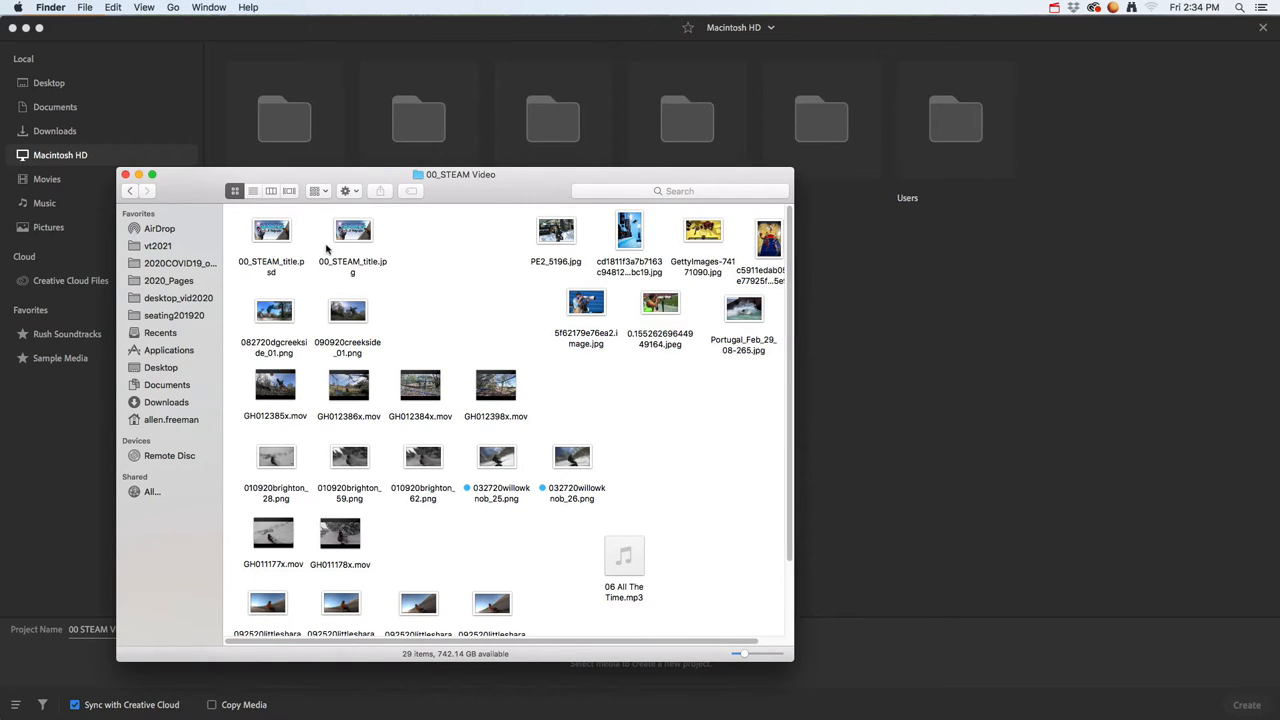
Select the GettyImages-74171090.jpg file and move the folder window to the upper-right corner of the desktop.
{"action": "mouse_move", "coordinate": [349, 401]}
{"action": "left_click", "coordinate": [349, 240]}
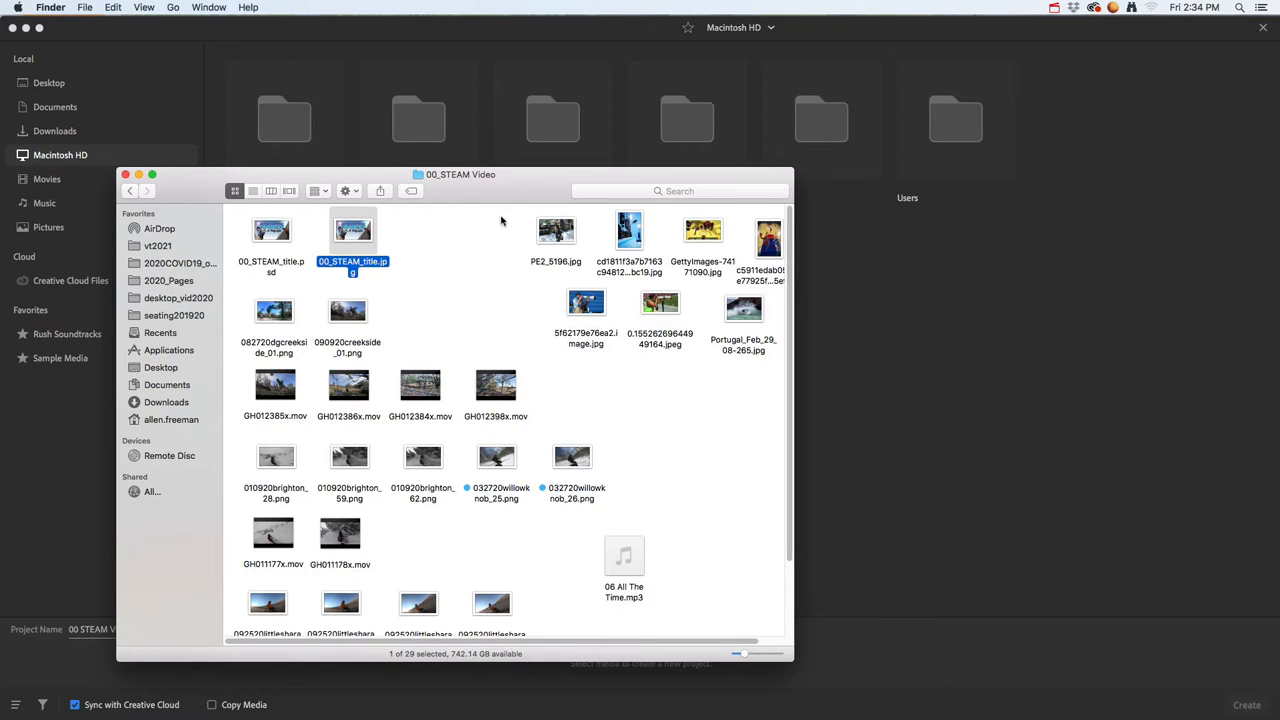
{"action": "left_click", "coordinate": [695, 238]}
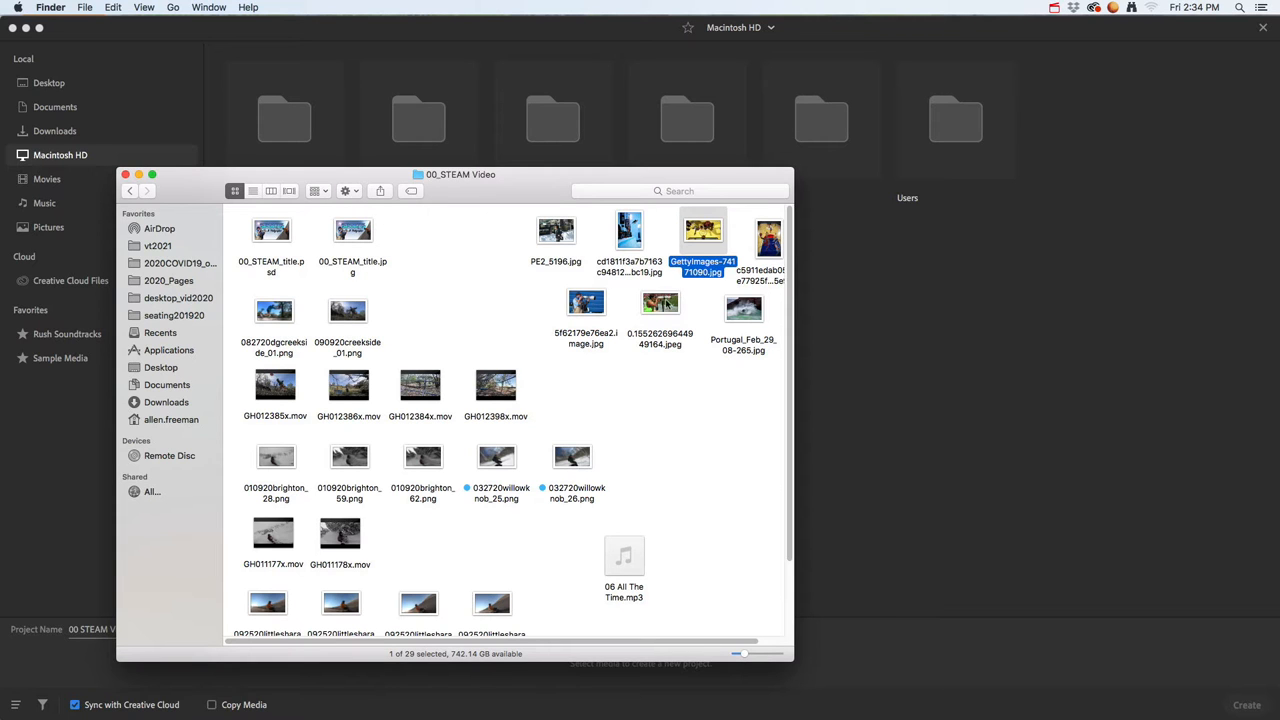
{"action": "left_click_drag", "start_coordinate": [509, 189], "coordinate": [991, 37]}
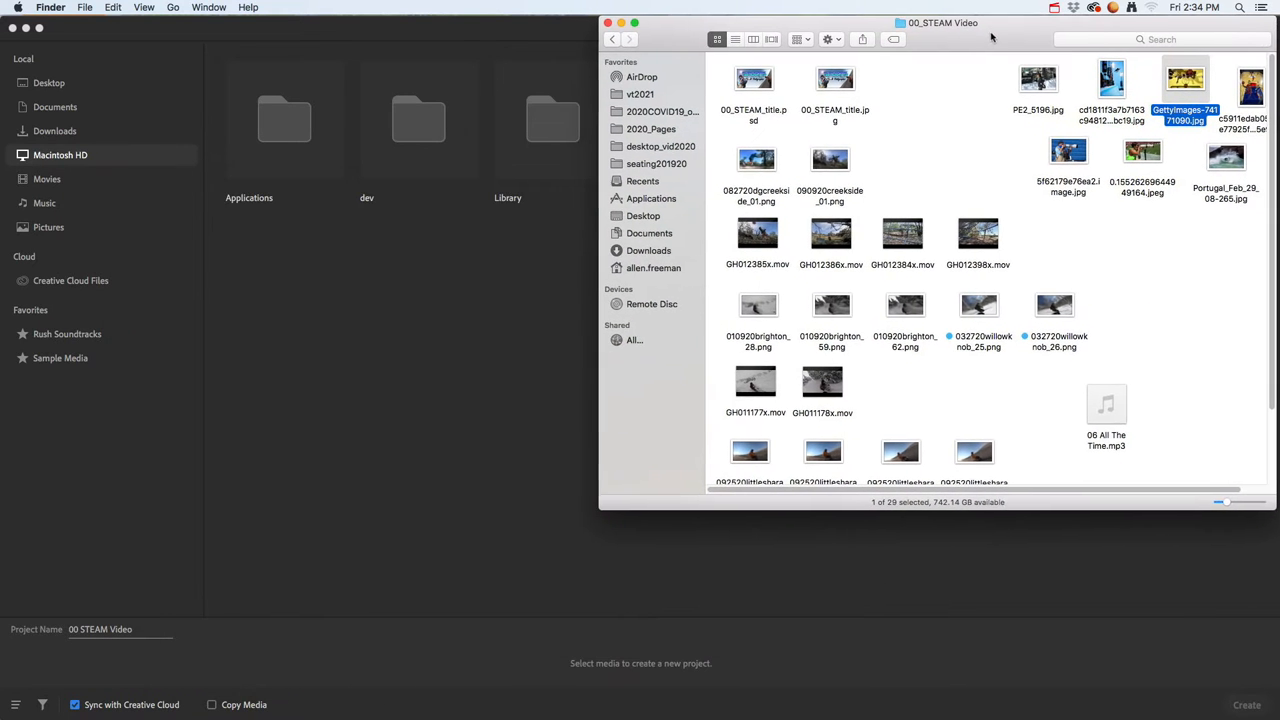
Switch to Firefox, browse the Sports Photographer image results and preview the Chicago Tribune photo next to the folder window.
{"action": "key", "text": "super+Tab"}
{"action": "key", "text": "super+Tab"}
{"action": "key", "text": "super+Tab"}
{"action": "key", "text": "super+Tab"}
{"action": "key", "text": "super+Tab"}
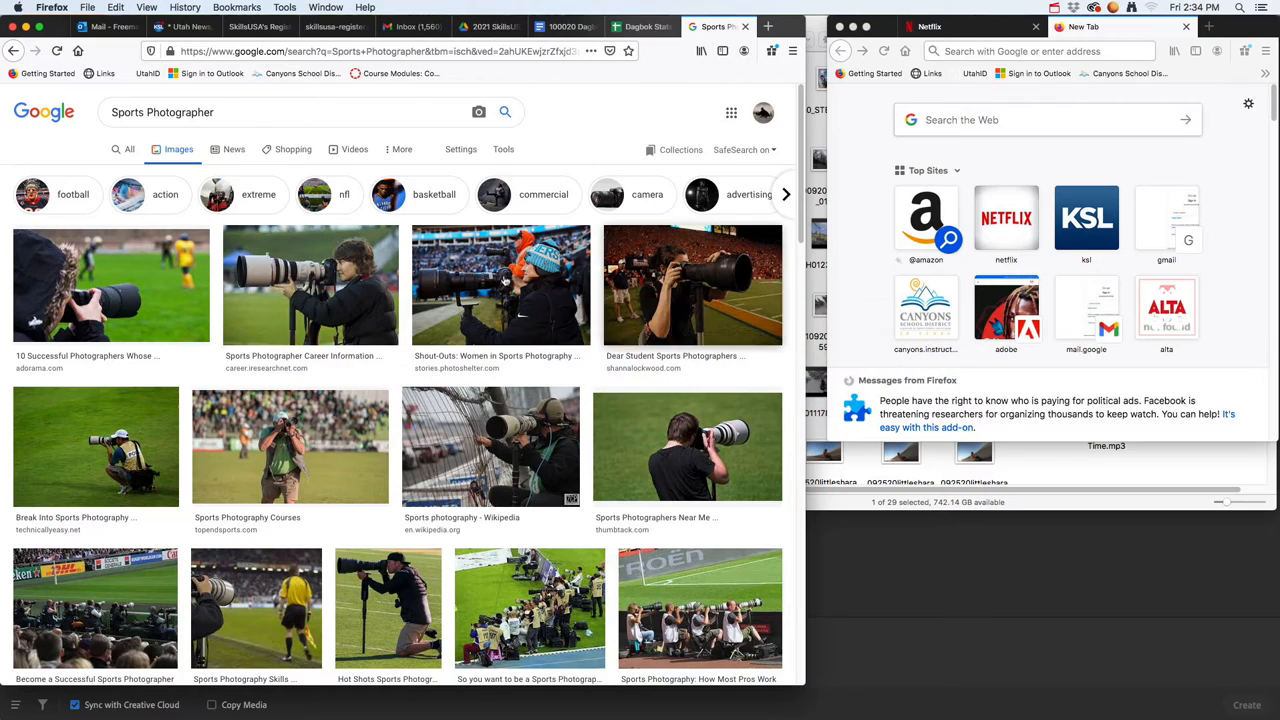
{"action": "left_click", "coordinate": [213, 112]}
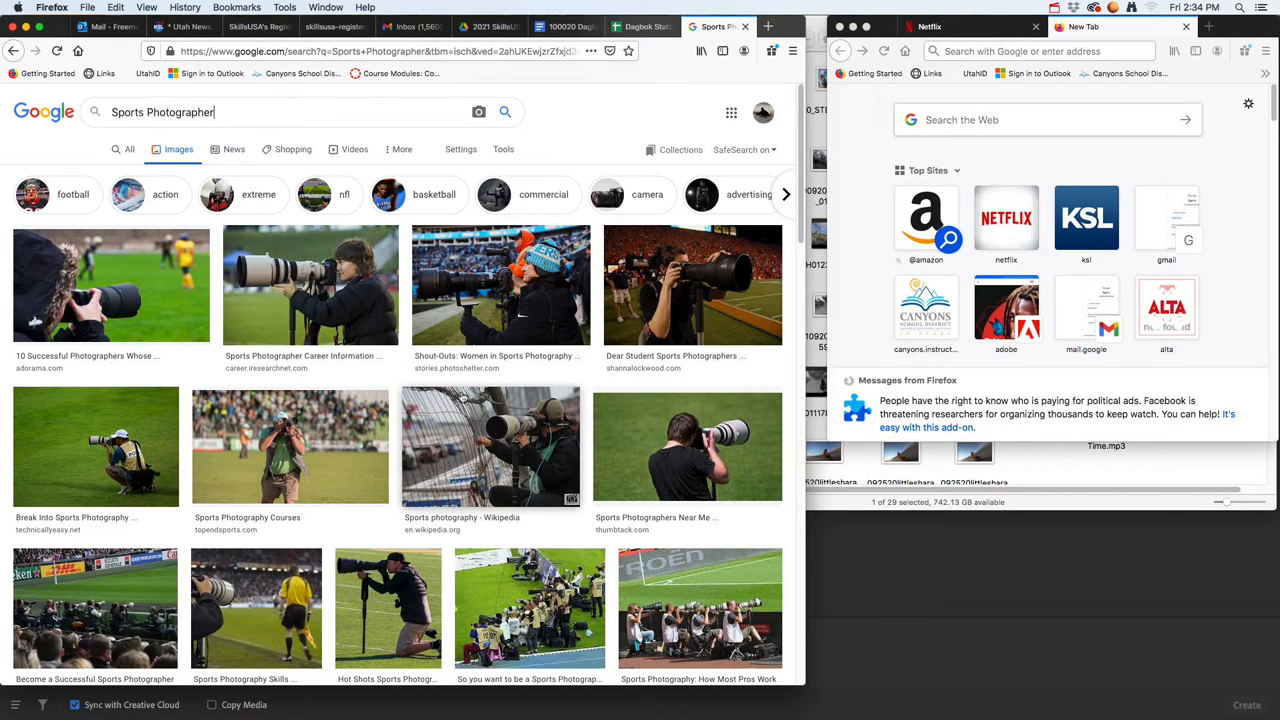
{"action": "scroll", "coordinate": [463, 396], "scroll_direction": "down", "scroll_amount": 5}
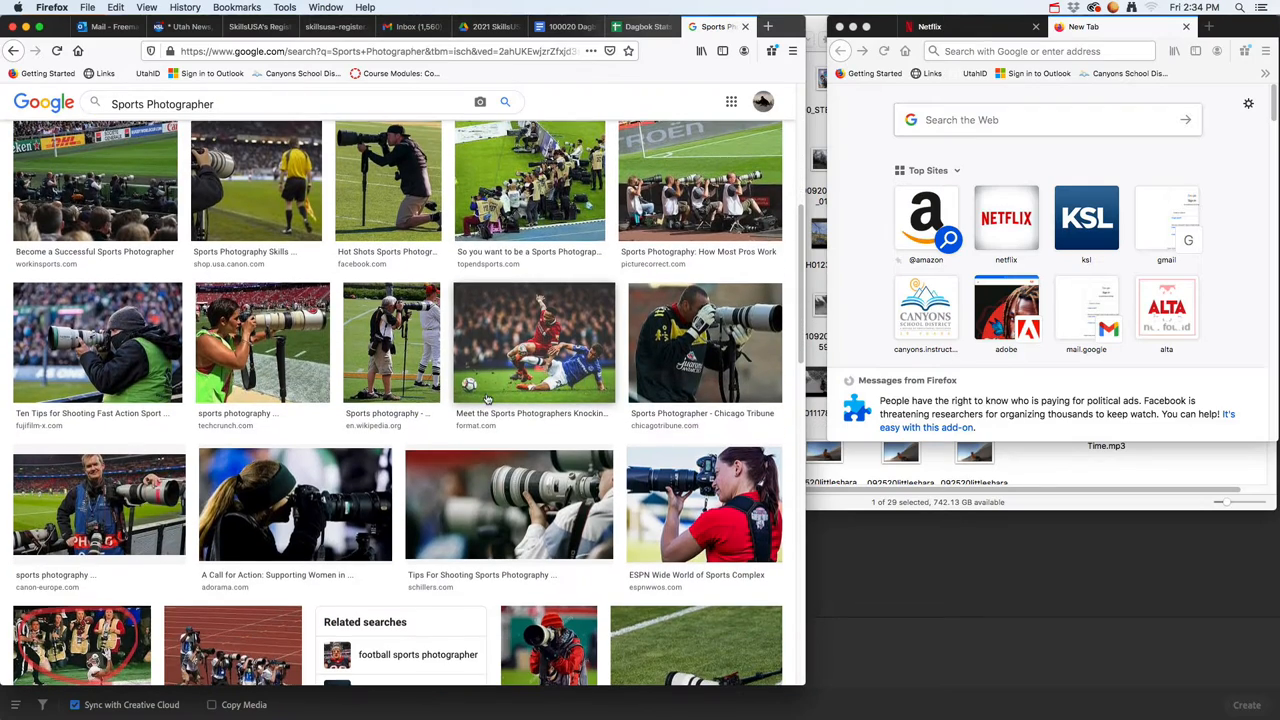
{"action": "scroll", "coordinate": [530, 350], "scroll_direction": "down", "scroll_amount": 2}
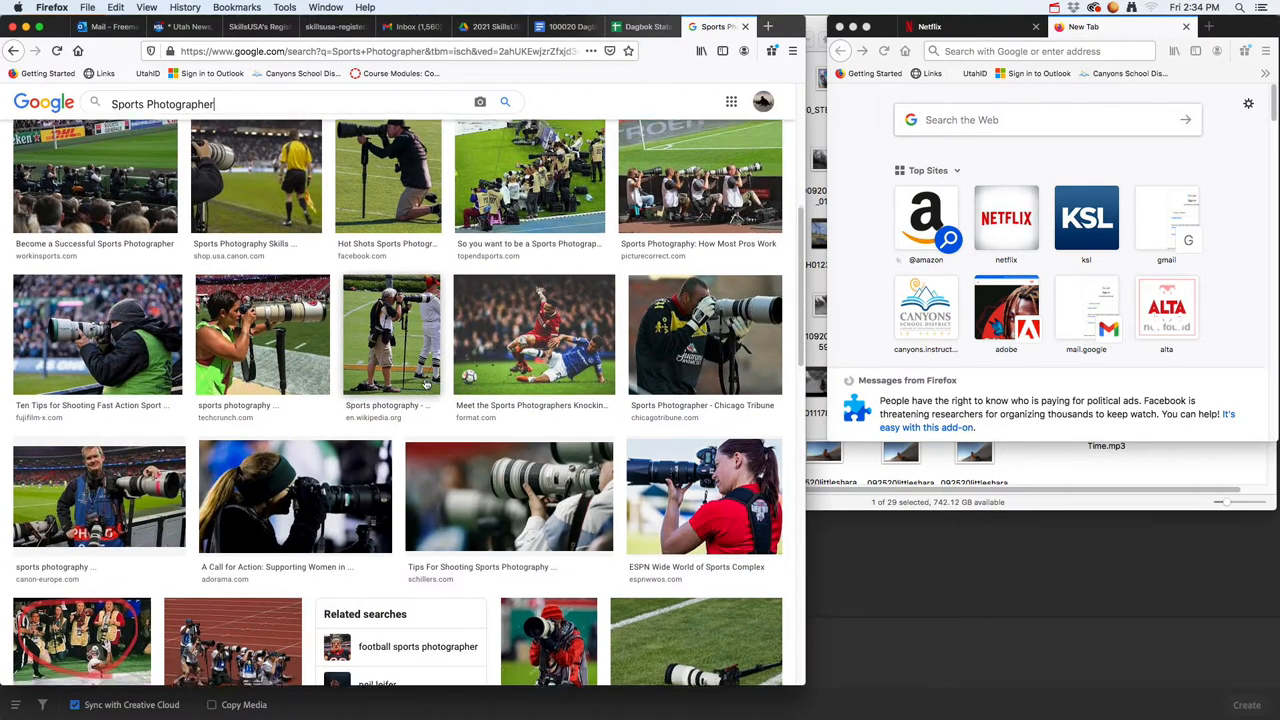
{"action": "left_click", "coordinate": [690, 249]}
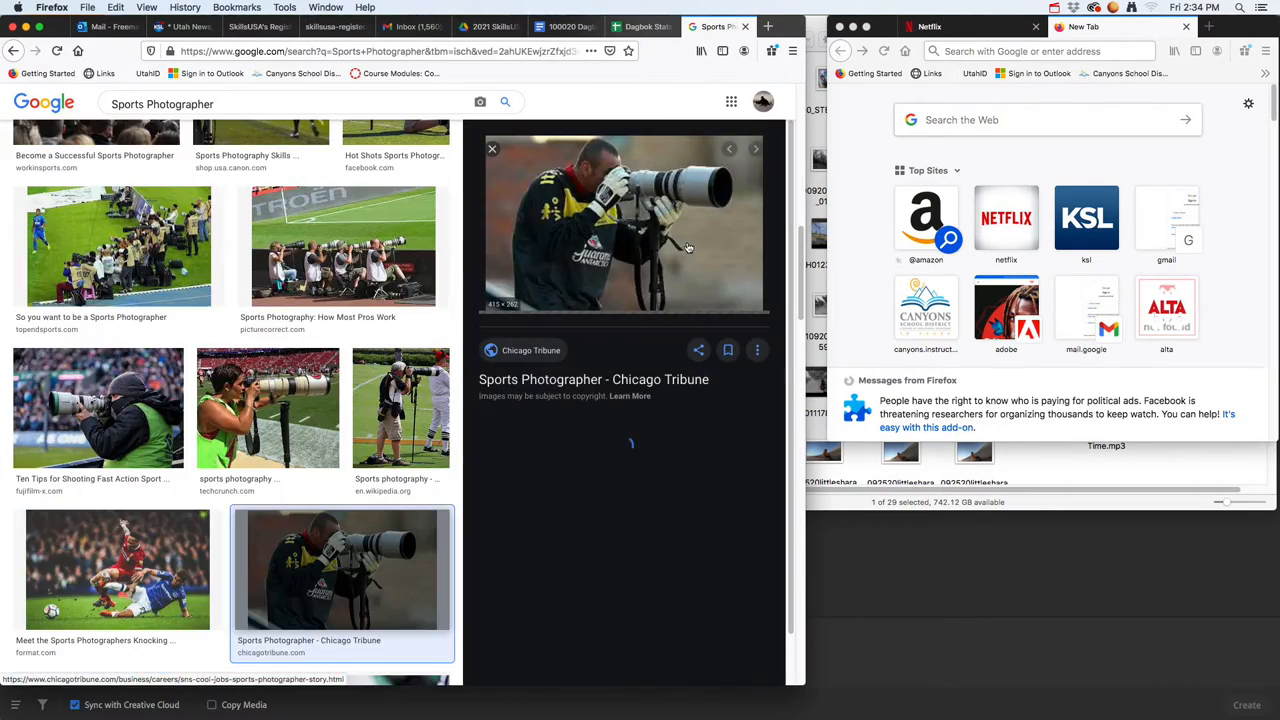
{"action": "left_click", "coordinate": [991, 506]}
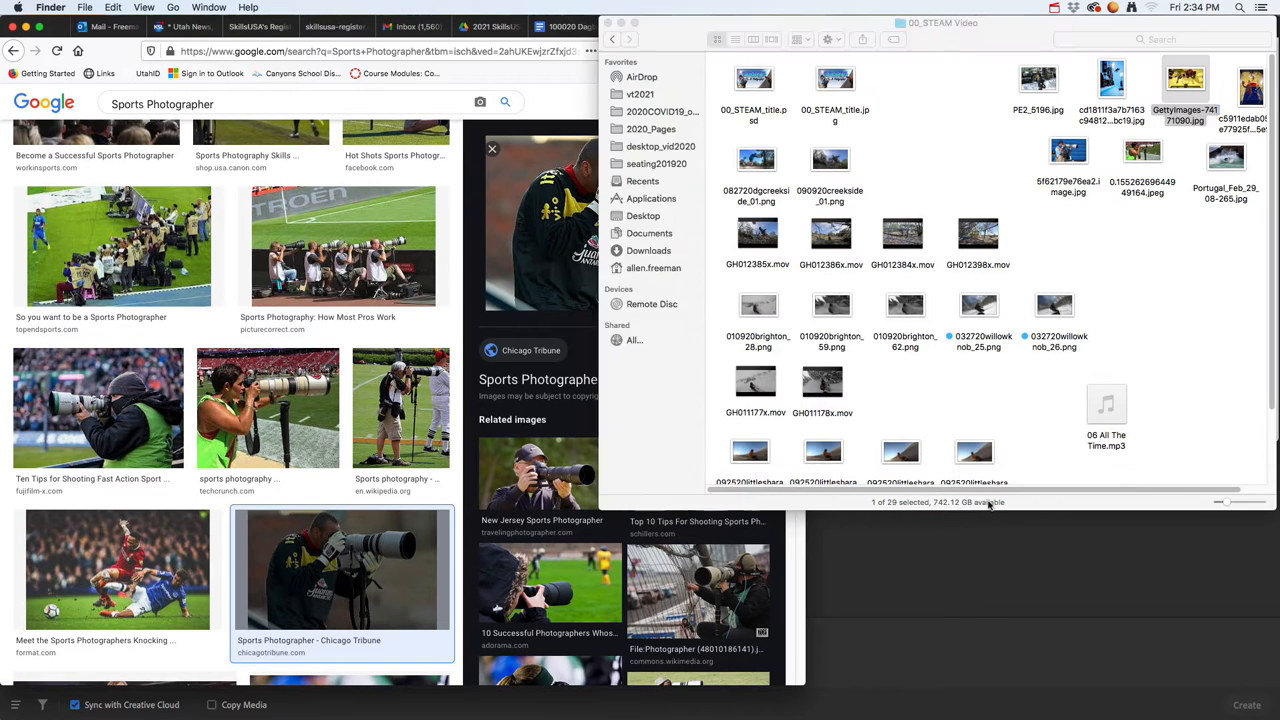
{"action": "left_click", "coordinate": [550, 345]}
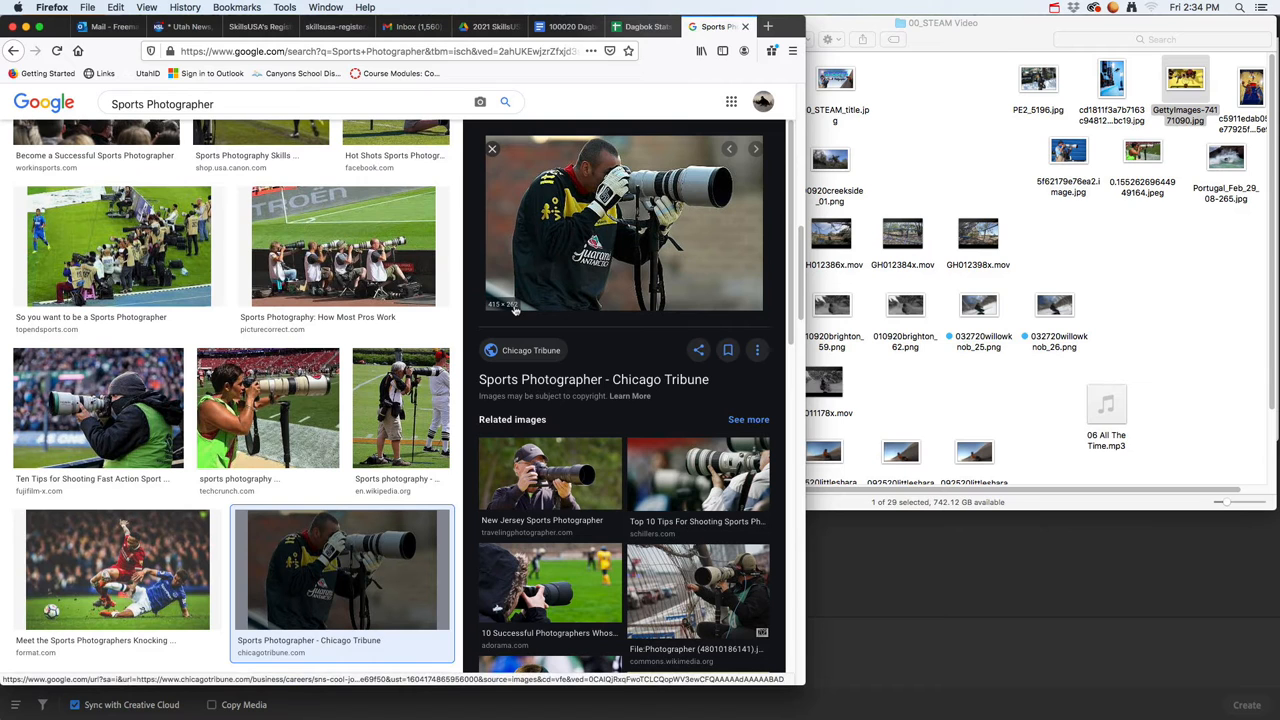
Find the FeaturePics sports photographer image further down the image results and open its preview.
{"action": "scroll", "coordinate": [338, 407], "scroll_direction": "down", "scroll_amount": 5}
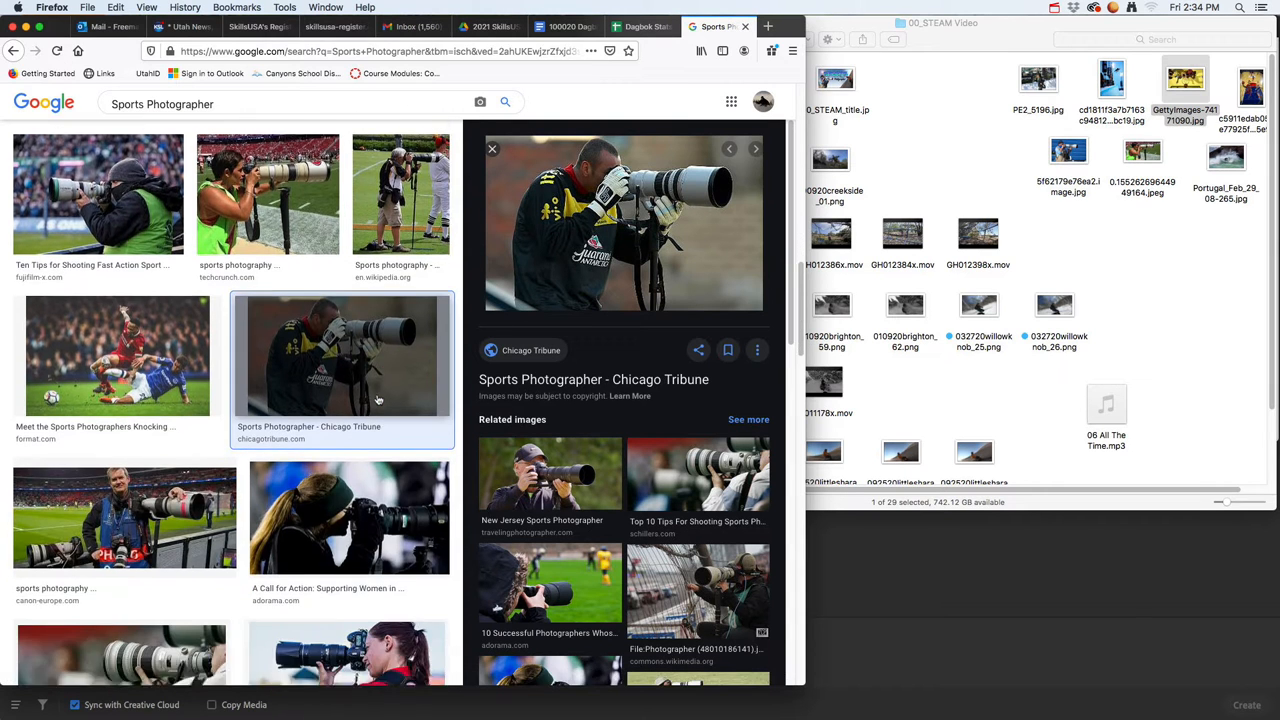
{"action": "scroll", "coordinate": [332, 375], "scroll_direction": "down", "scroll_amount": 6}
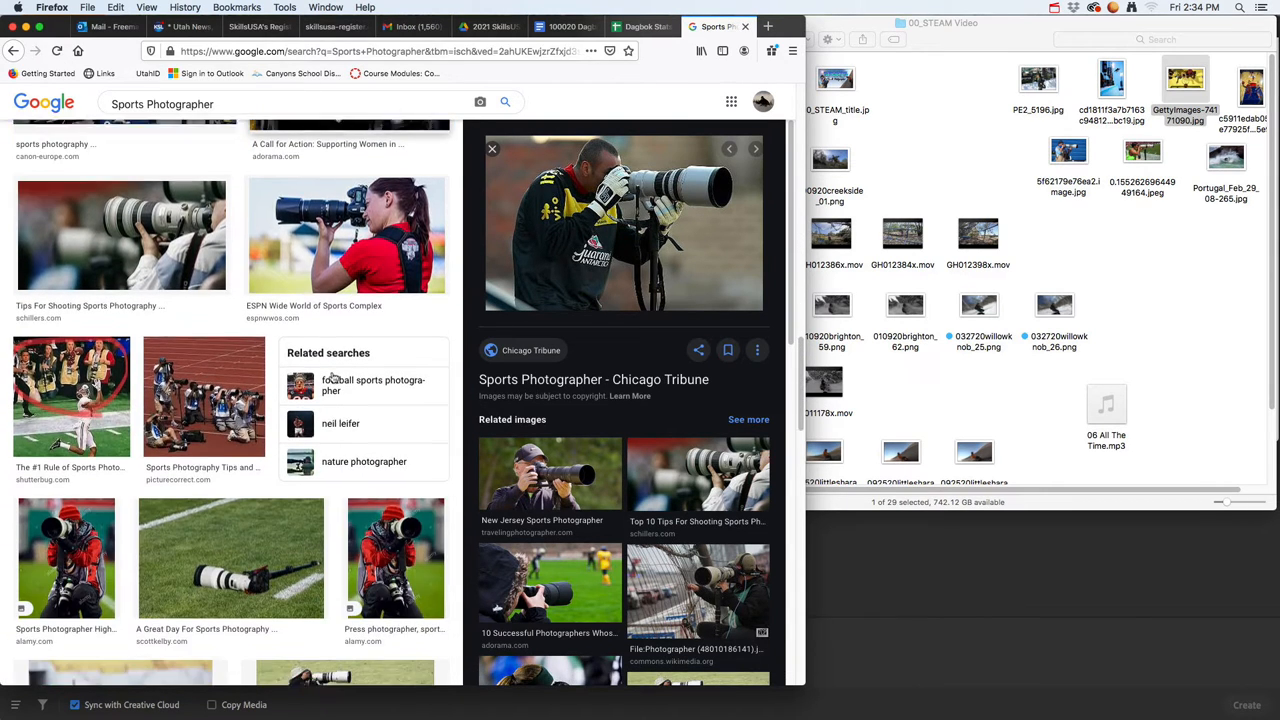
{"action": "scroll", "coordinate": [333, 385], "scroll_direction": "down", "scroll_amount": 2}
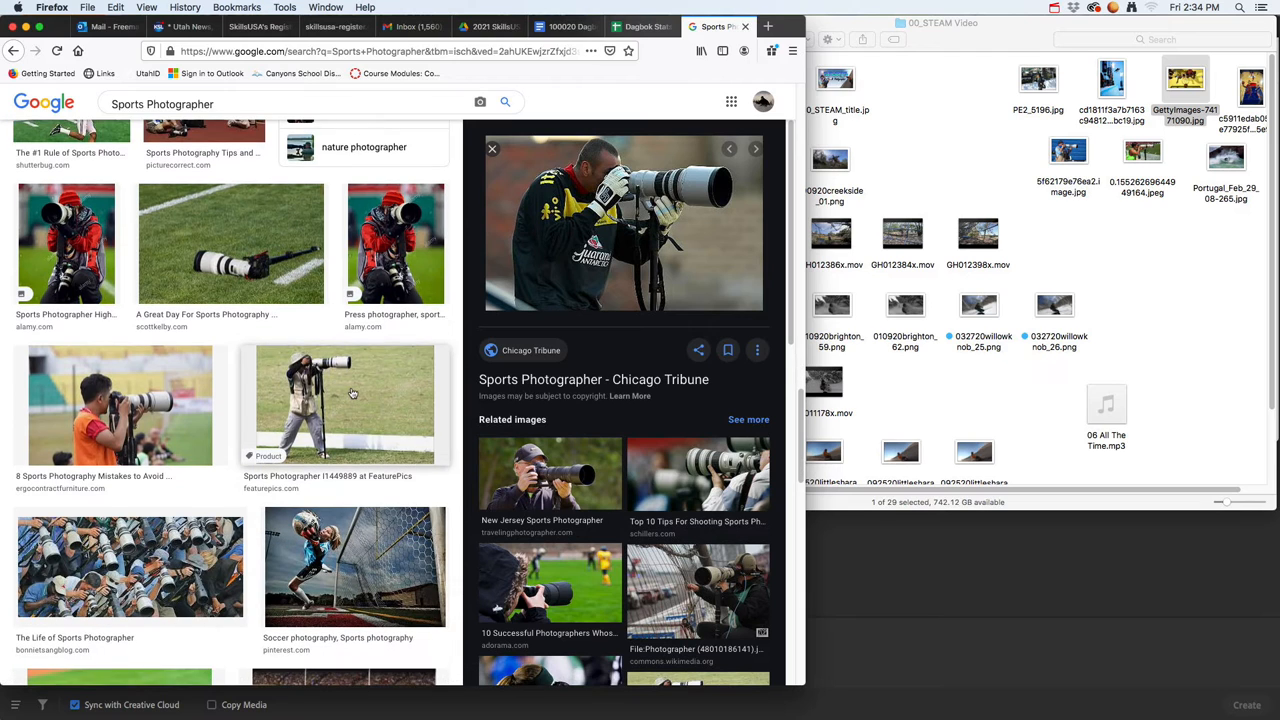
{"action": "left_click", "coordinate": [352, 394]}
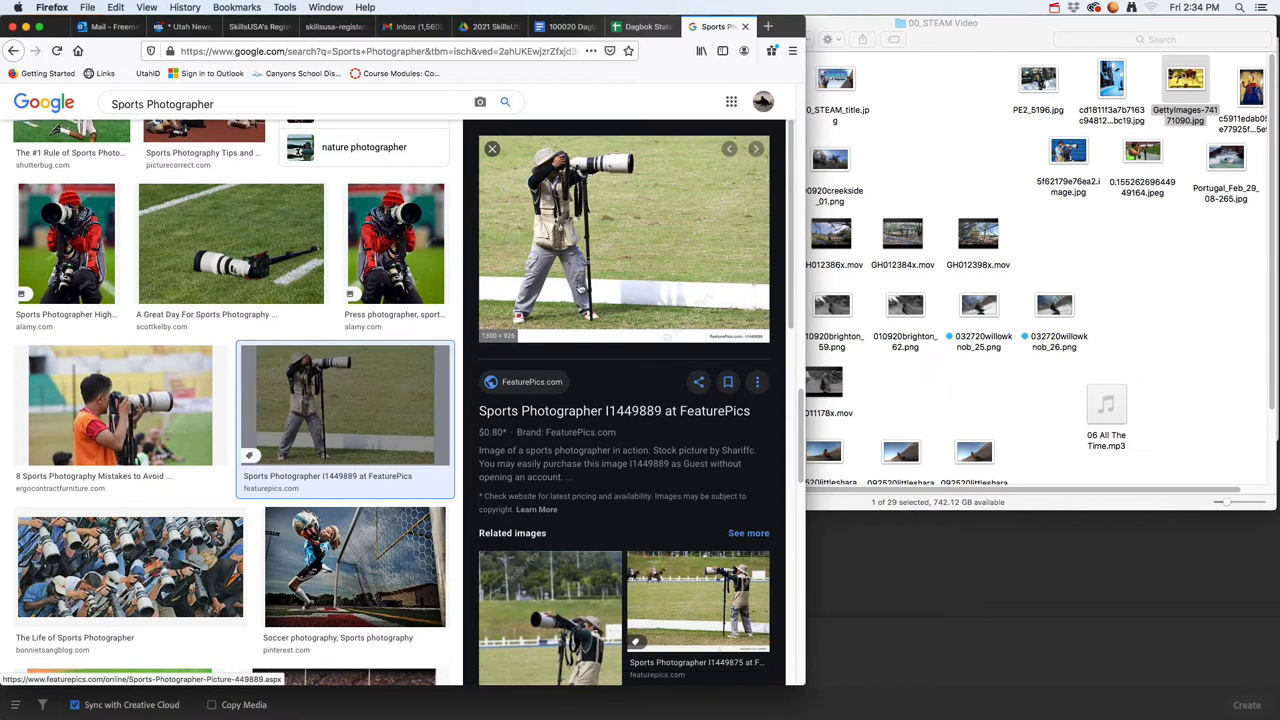
Save the previewed FeaturePics photographer image into the 00_STEAM Video folder and select the new file there.
{"action": "right_click", "coordinate": [599, 241]}
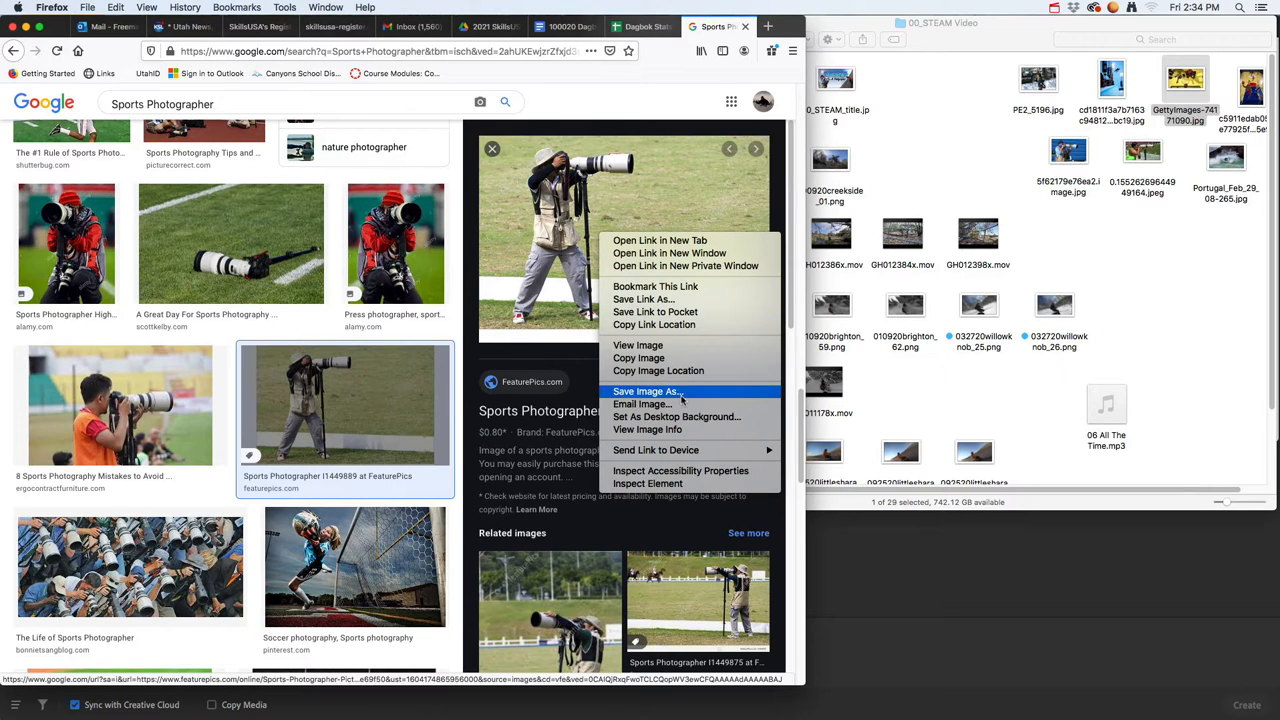
{"action": "left_click", "coordinate": [700, 189]}
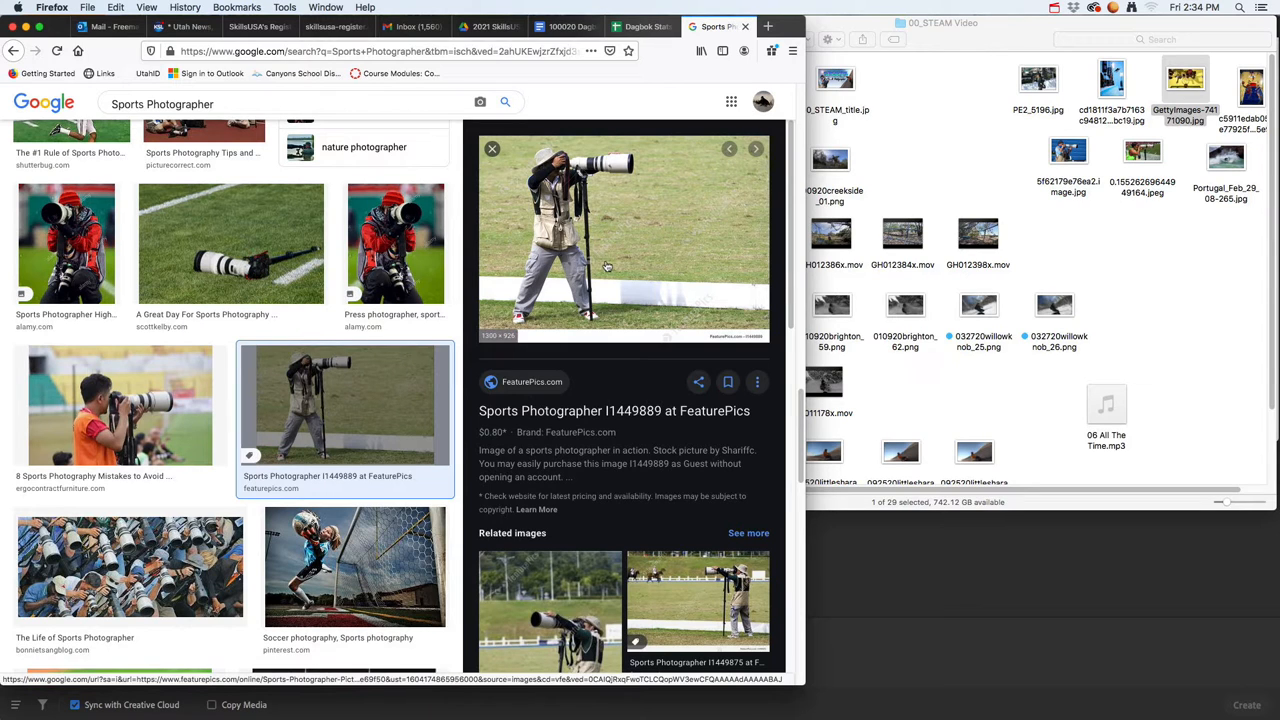
{"action": "left_click_drag", "start_coordinate": [607, 266], "coordinate": [1131, 261]}
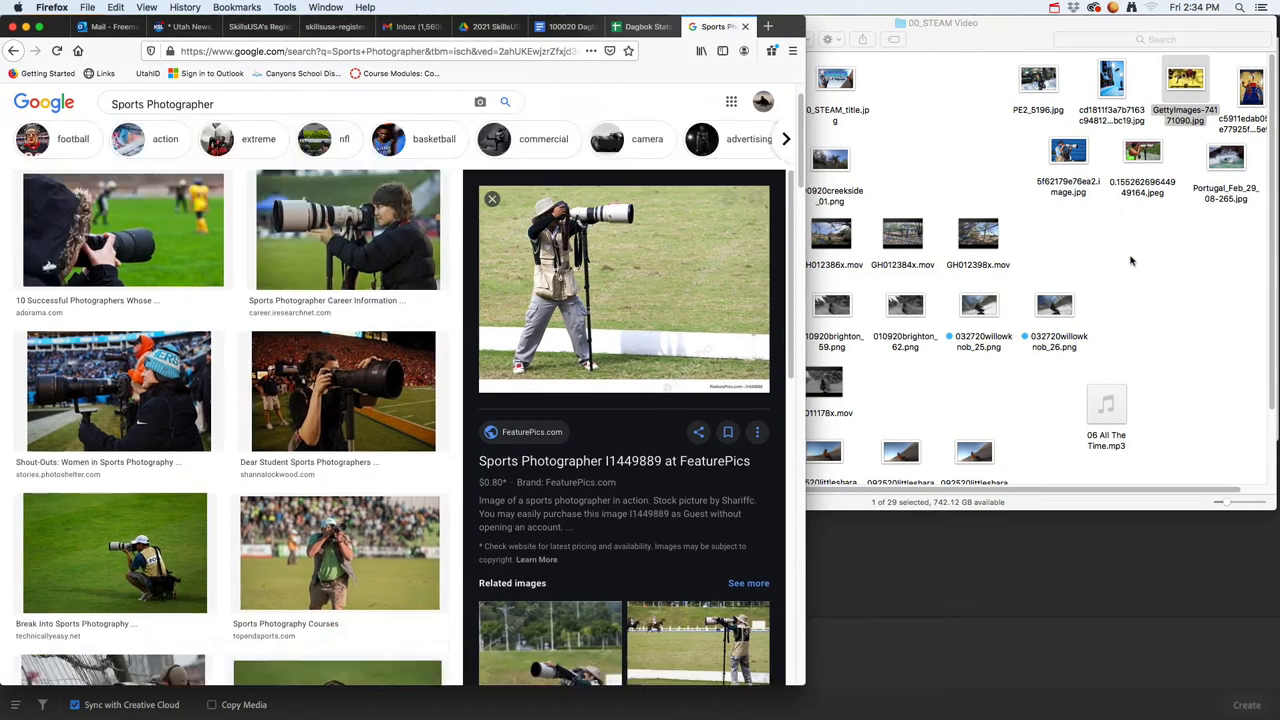
{"action": "left_click", "coordinate": [1155, 270]}
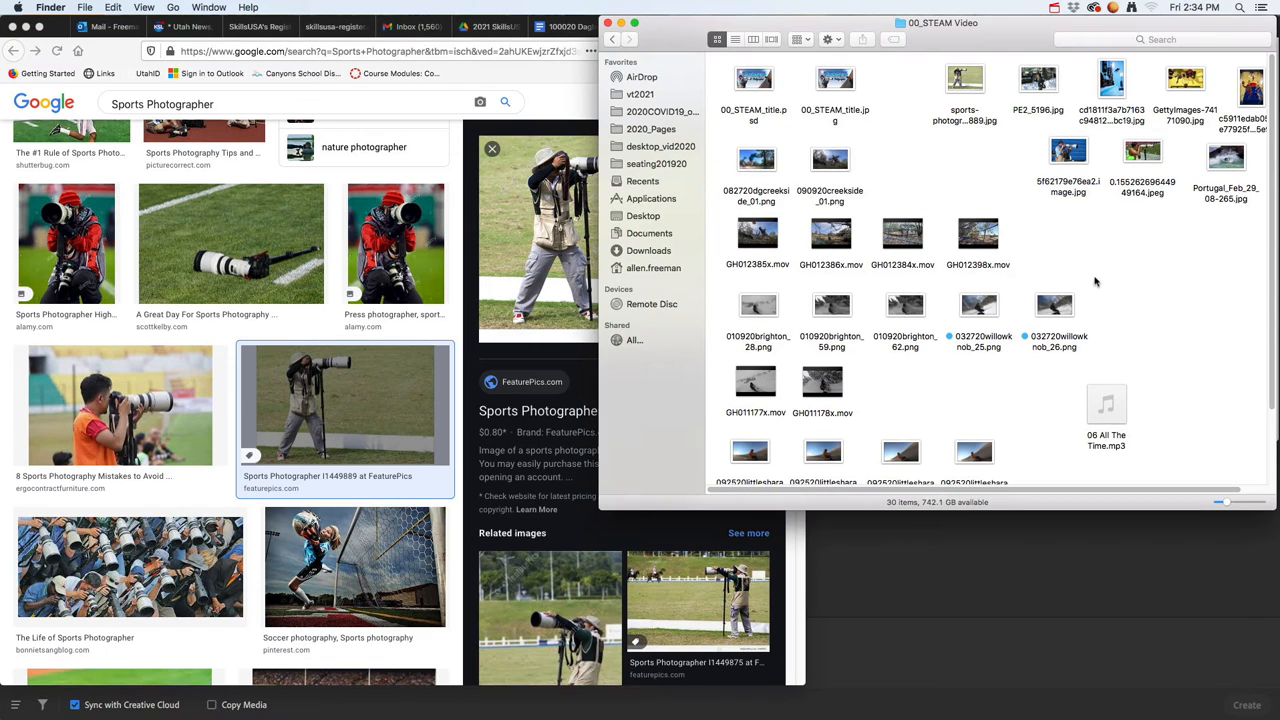
{"action": "left_click", "coordinate": [989, 122]}
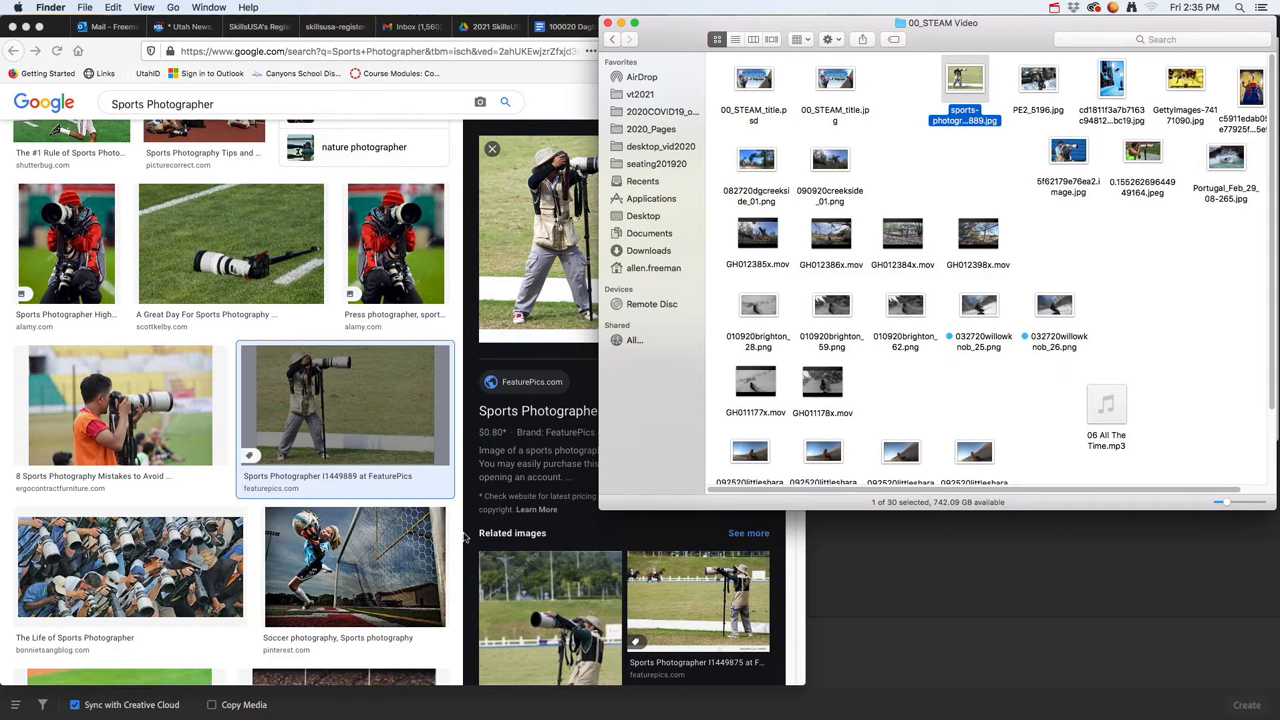
Open the Pinterest soccer goalkeeper photo from the image results and save it into the 00_STEAM Video folder.
{"action": "scroll", "coordinate": [393, 558], "scroll_direction": "down", "scroll_amount": 2}
{"action": "left_click", "coordinate": [369, 495]}
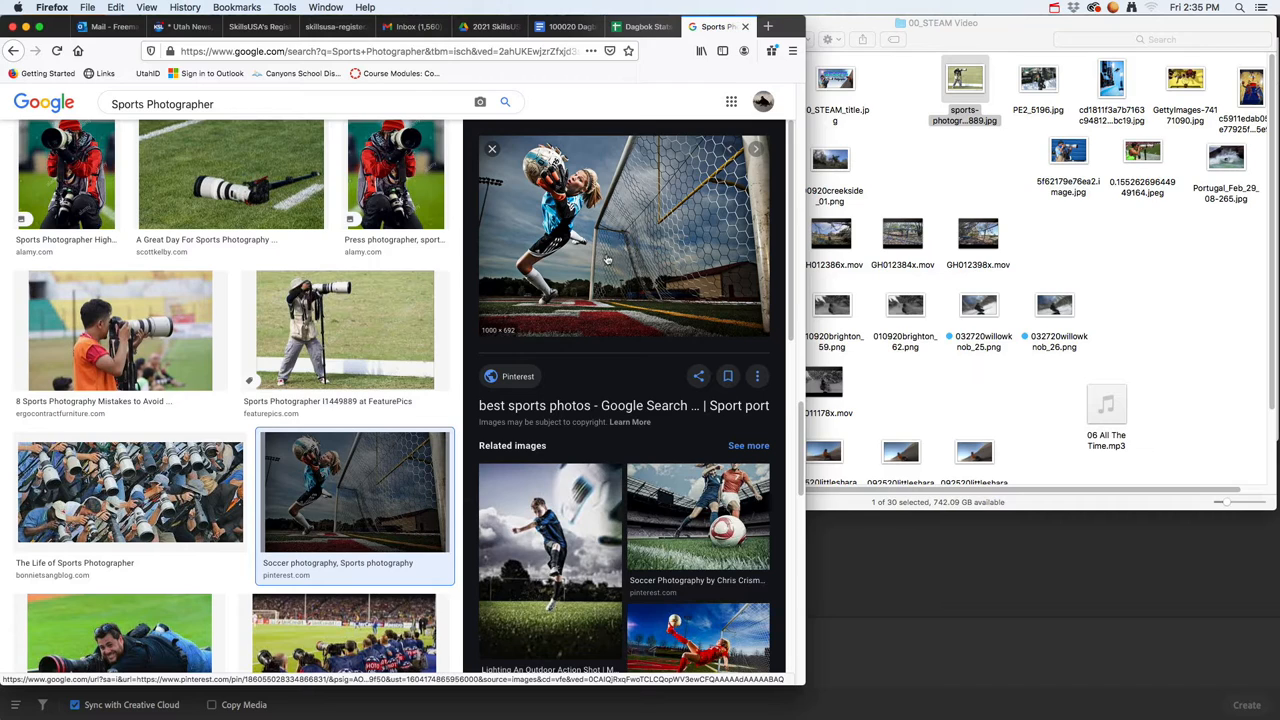
{"action": "left_click_drag", "start_coordinate": [606, 260], "coordinate": [1160, 260]}
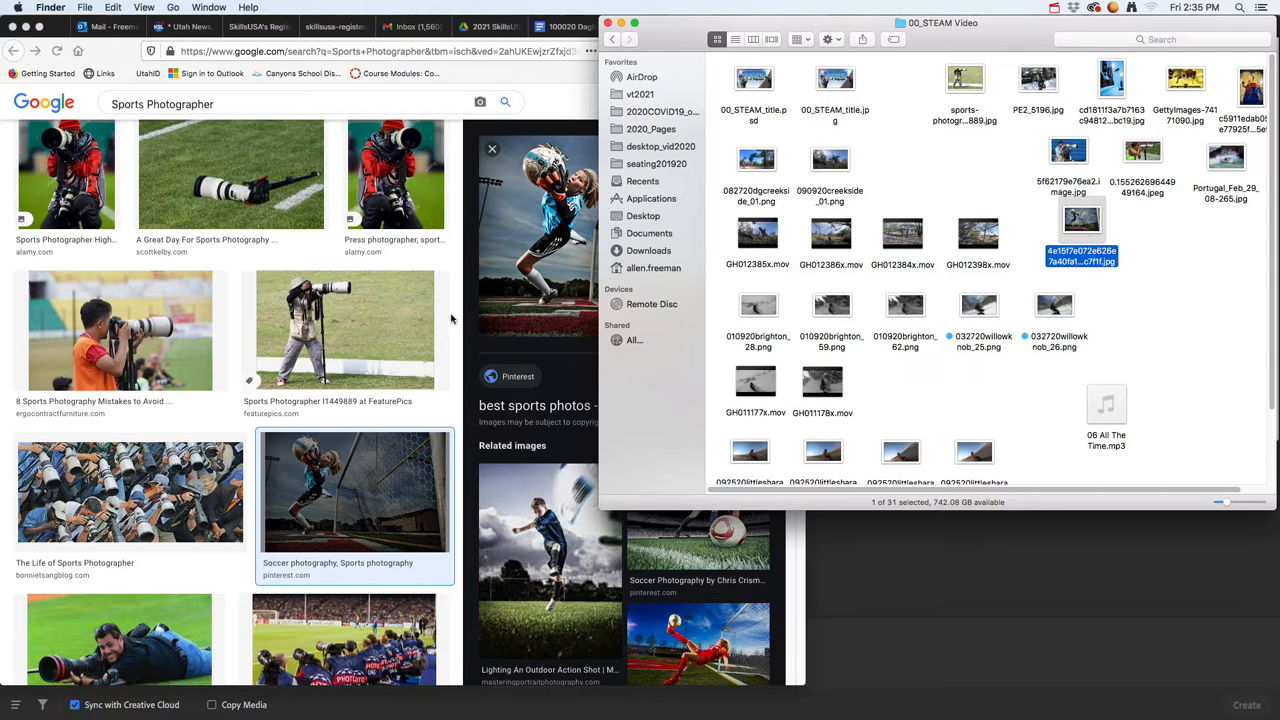
Switch to Premiere Rush and open the Documents folder in the new project's media browser.
{"action": "key", "text": "super+Tab"}
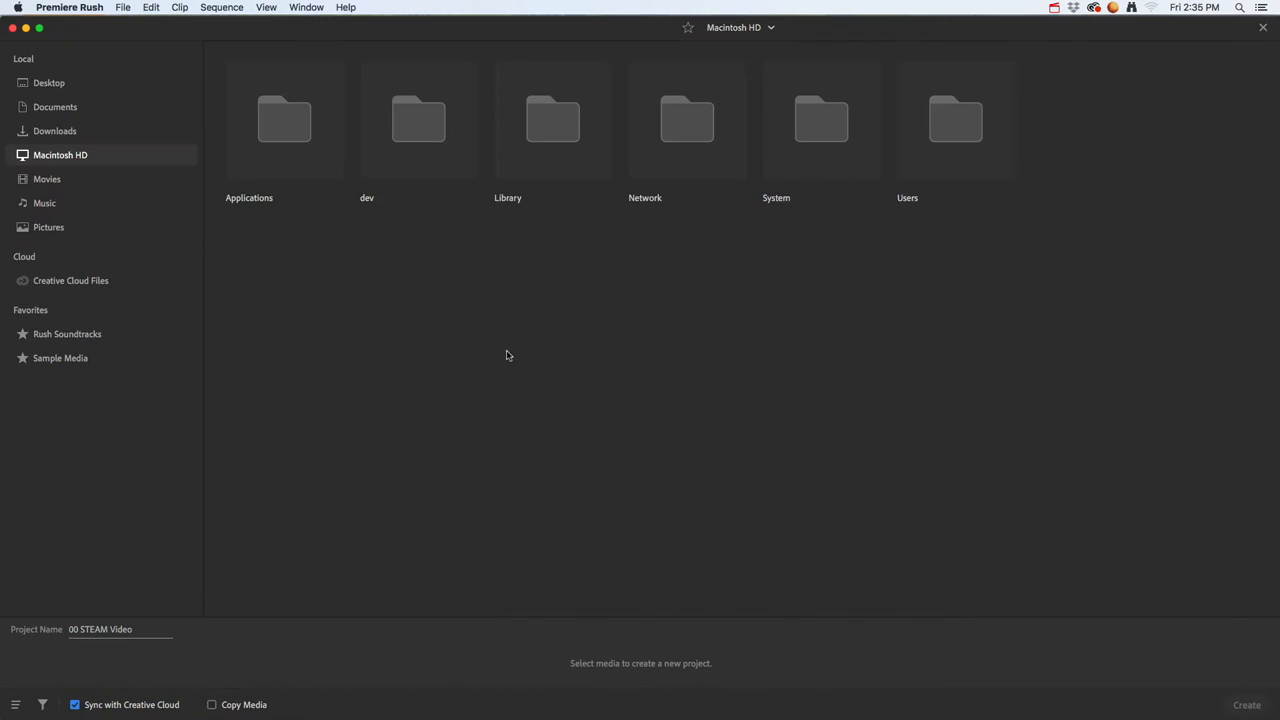
{"action": "left_click", "coordinate": [496, 352]}
{"action": "left_click", "coordinate": [36, 108]}
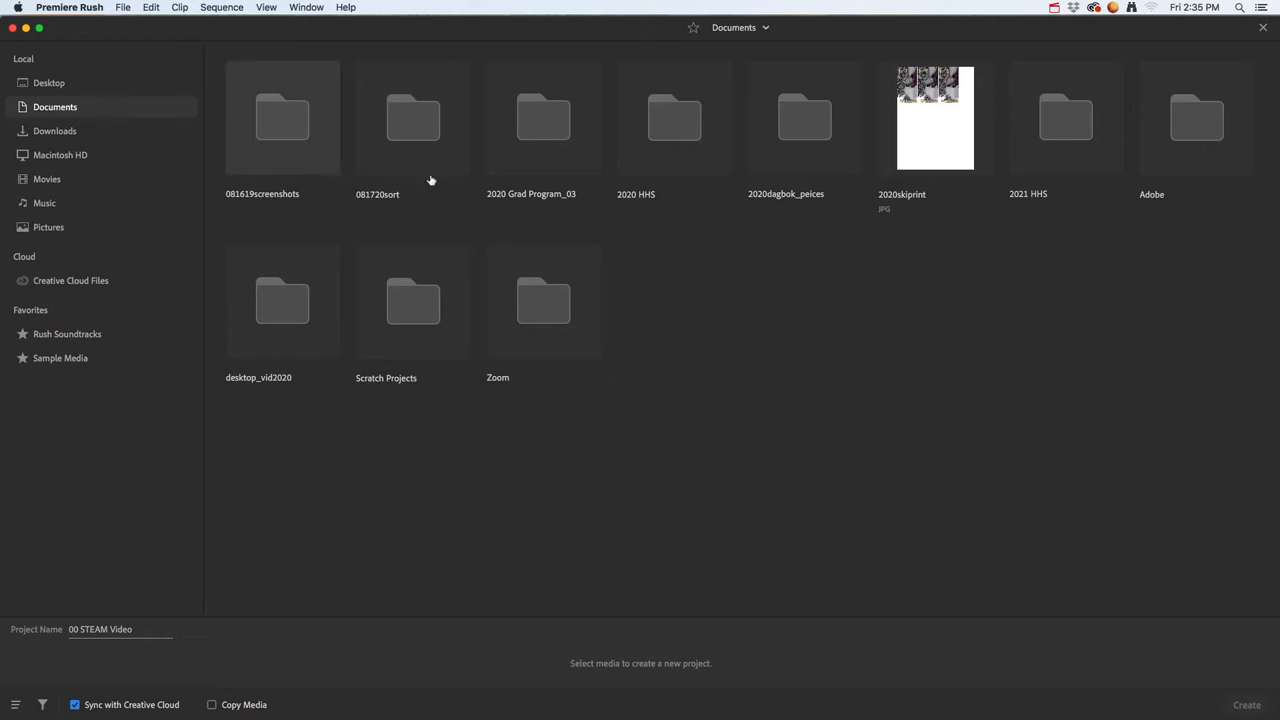
Browse through 2021 HHS and vt2021 to the 00_STEAM Video folder and create the project from the 00_STEAM_title JPG.
{"action": "left_click", "coordinate": [1082, 131]}
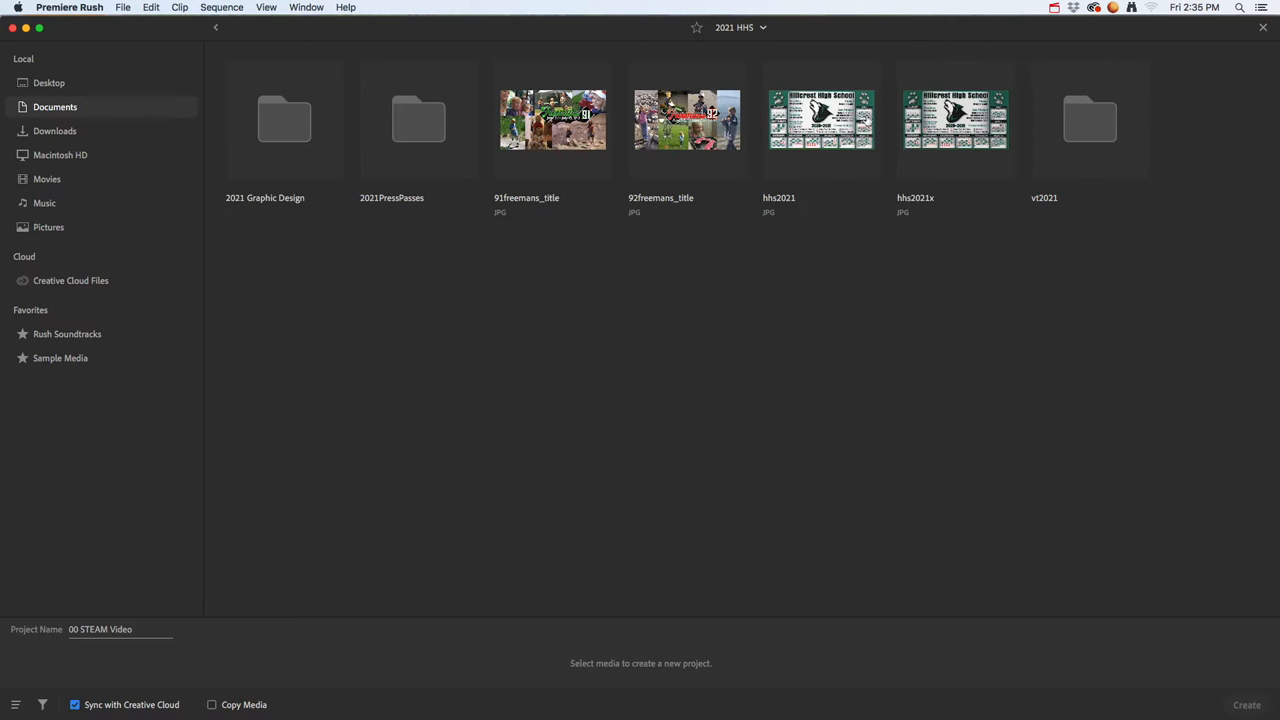
{"action": "left_click", "coordinate": [1080, 128]}
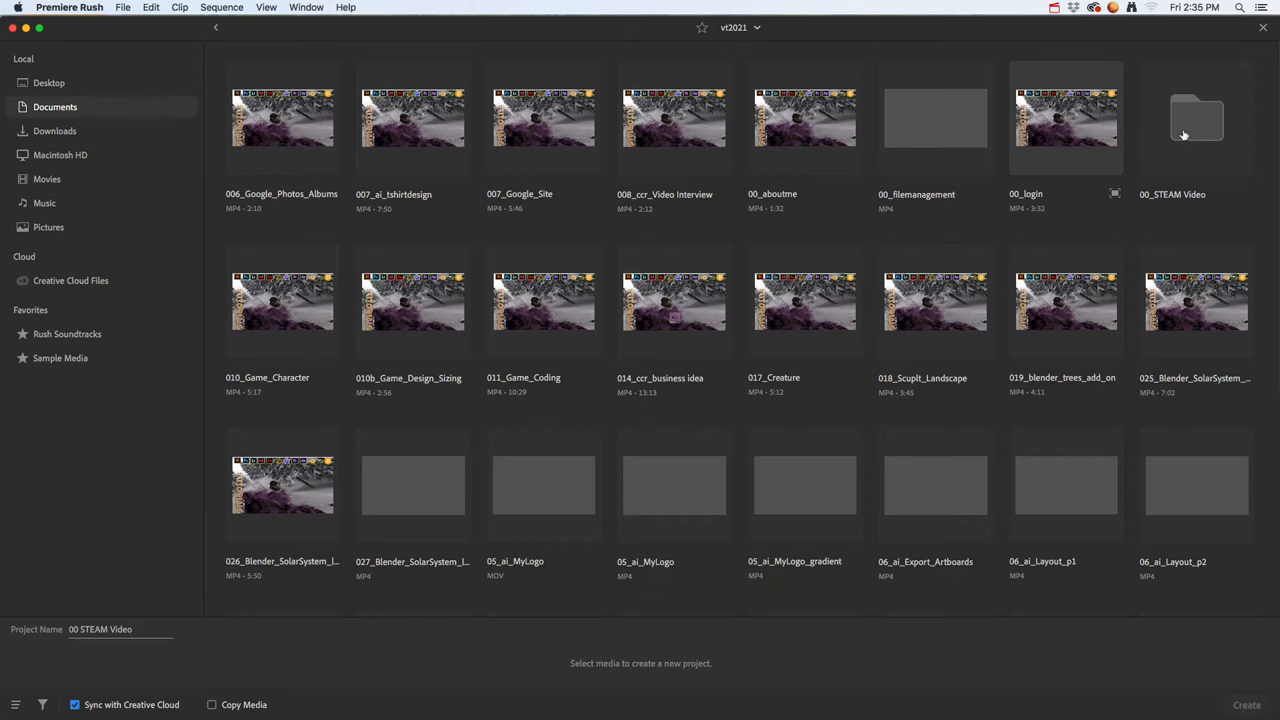
{"action": "double_click", "coordinate": [1187, 135]}
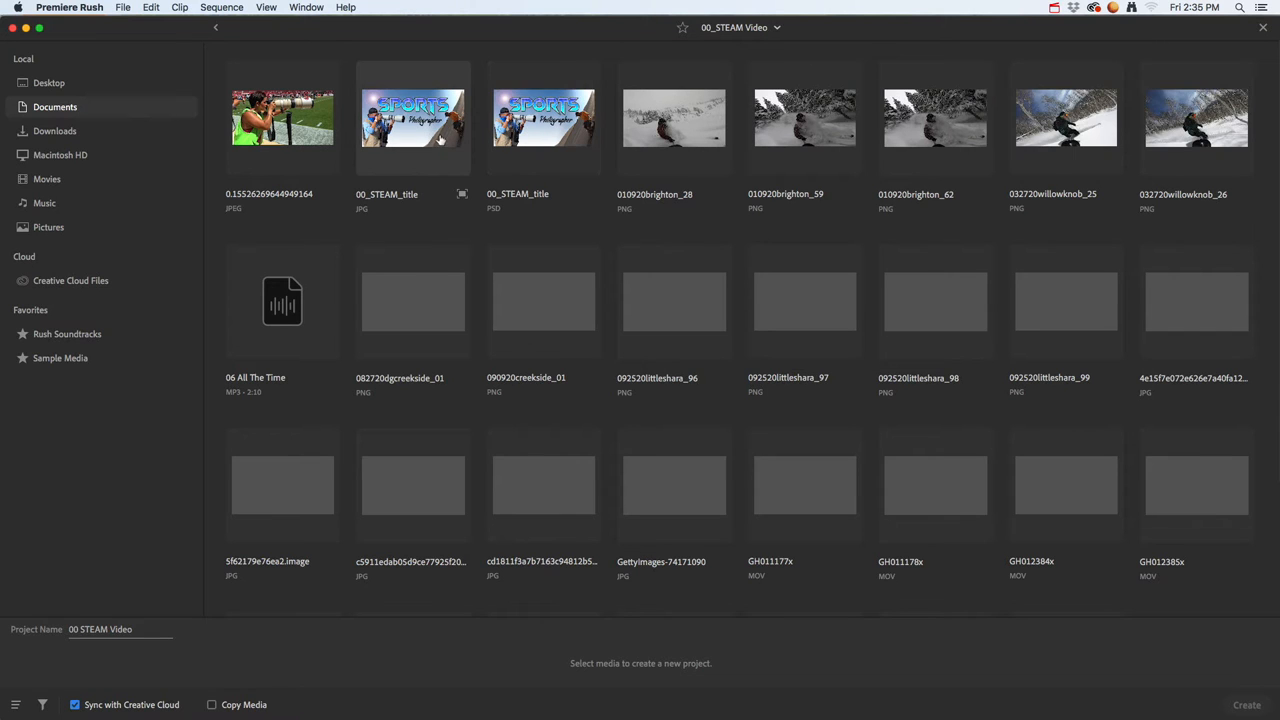
{"action": "left_click", "coordinate": [430, 138]}
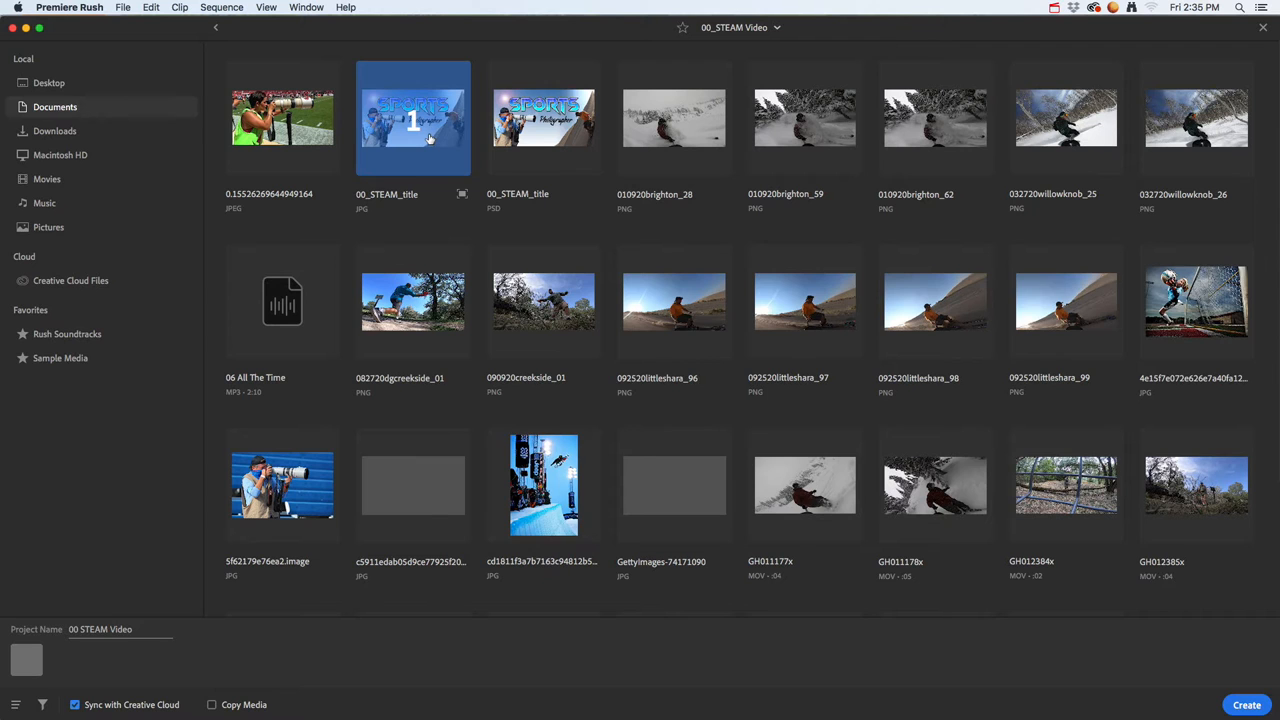
{"action": "left_click", "coordinate": [1250, 706]}
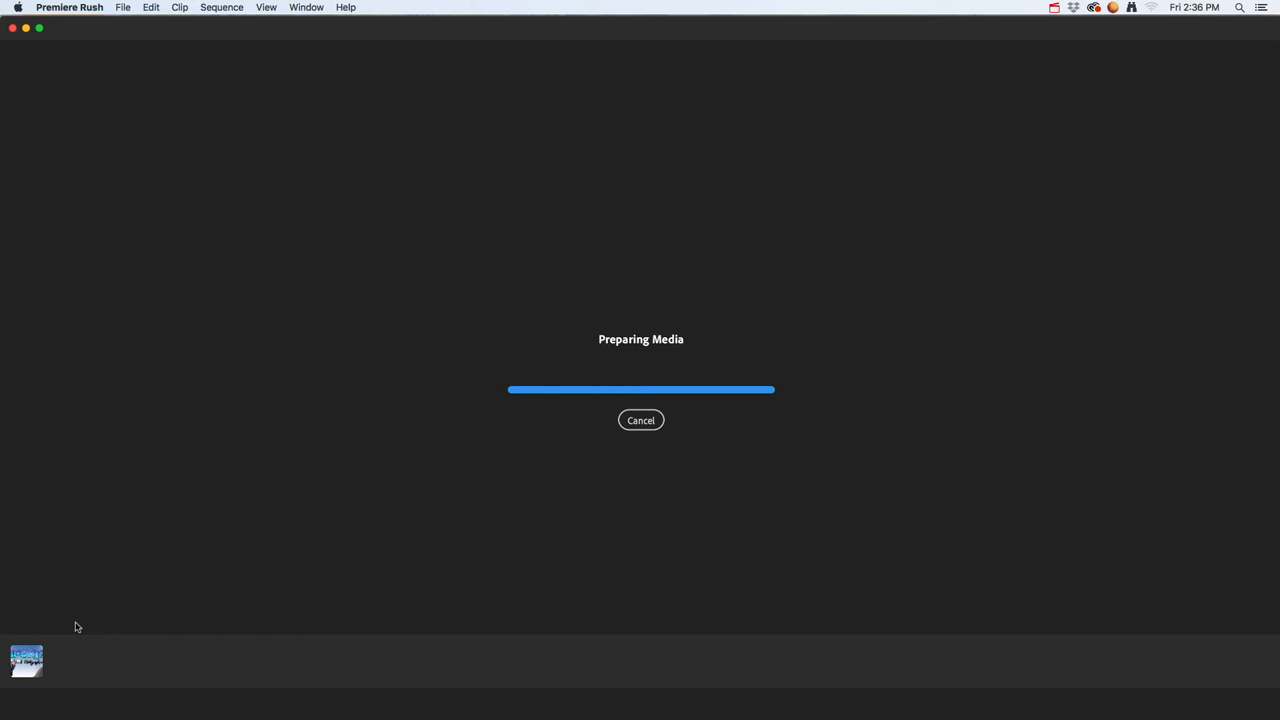
{"action": "key", "text": "super+Tab"}
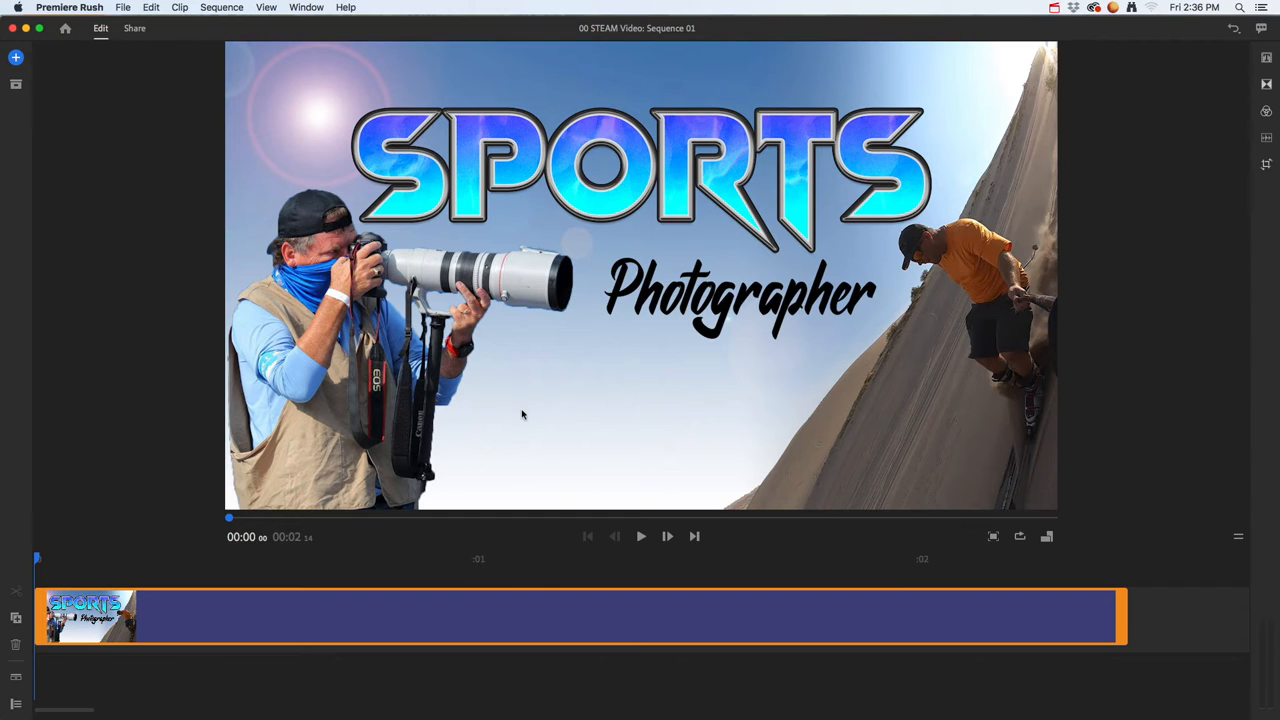
Open the project's media browser and select the football sideline photographer image, 010920brighton_28 and the second 032720willowknob image.
{"action": "left_click", "coordinate": [16, 58]}
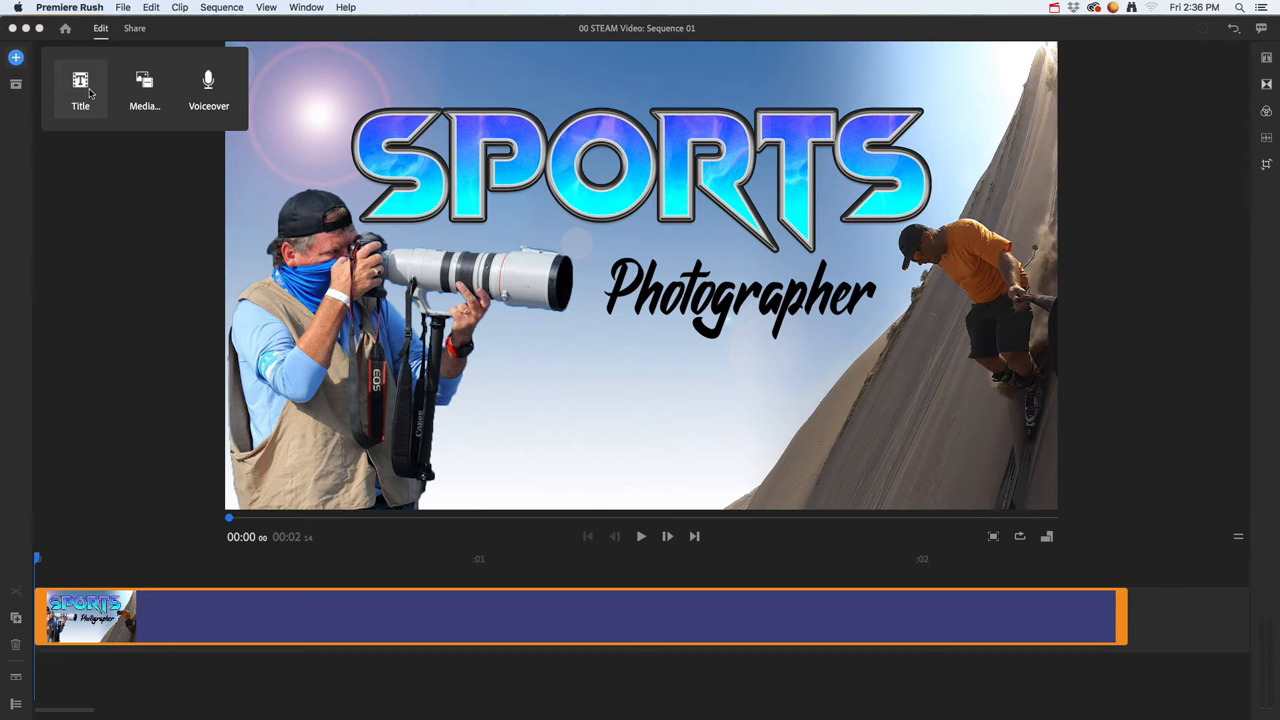
{"action": "left_click", "coordinate": [145, 86]}
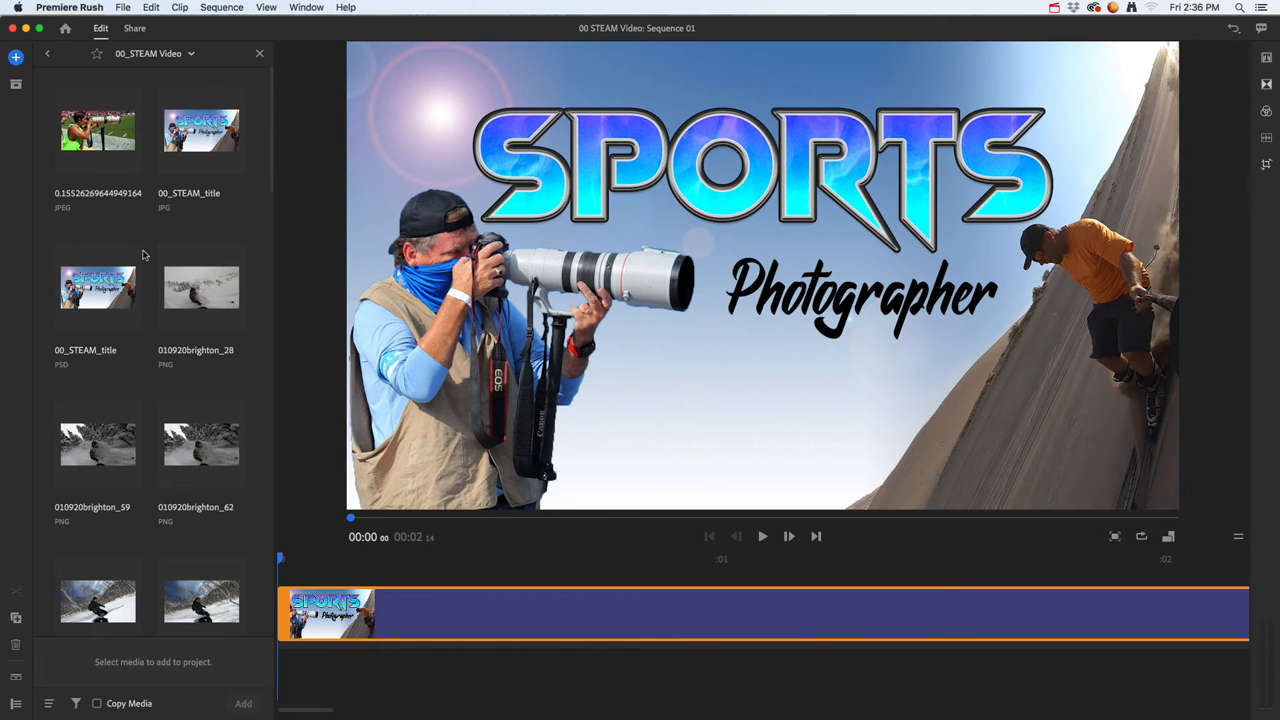
{"action": "left_click", "coordinate": [99, 150]}
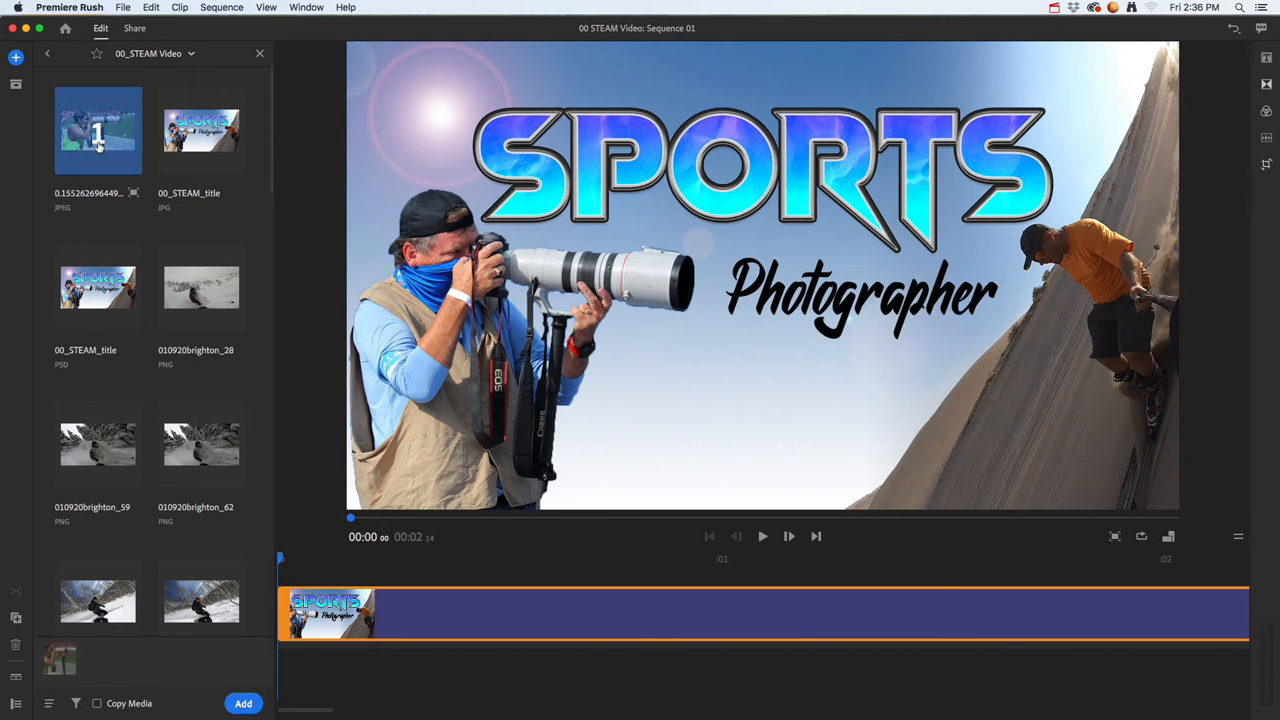
{"action": "left_click", "coordinate": [204, 306]}
{"action": "scroll", "coordinate": [206, 520], "scroll_direction": "down", "scroll_amount": 5}
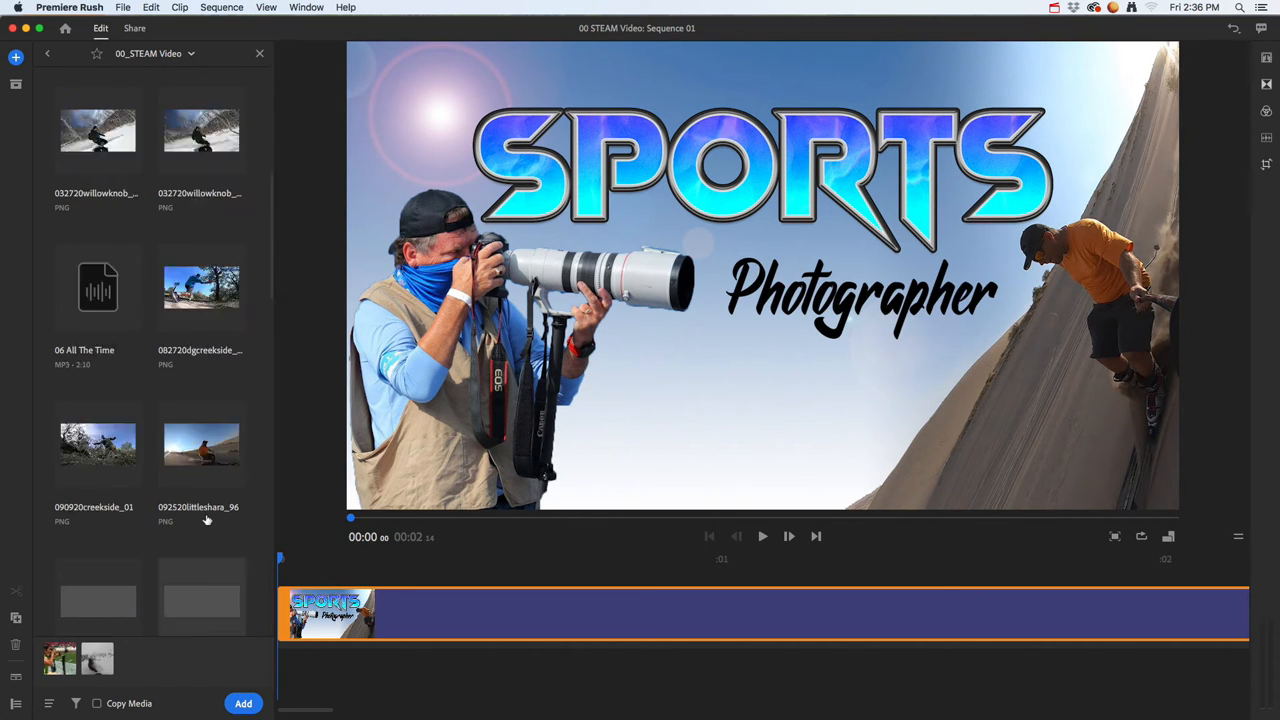
{"action": "scroll", "coordinate": [206, 520], "scroll_direction": "up", "scroll_amount": 5}
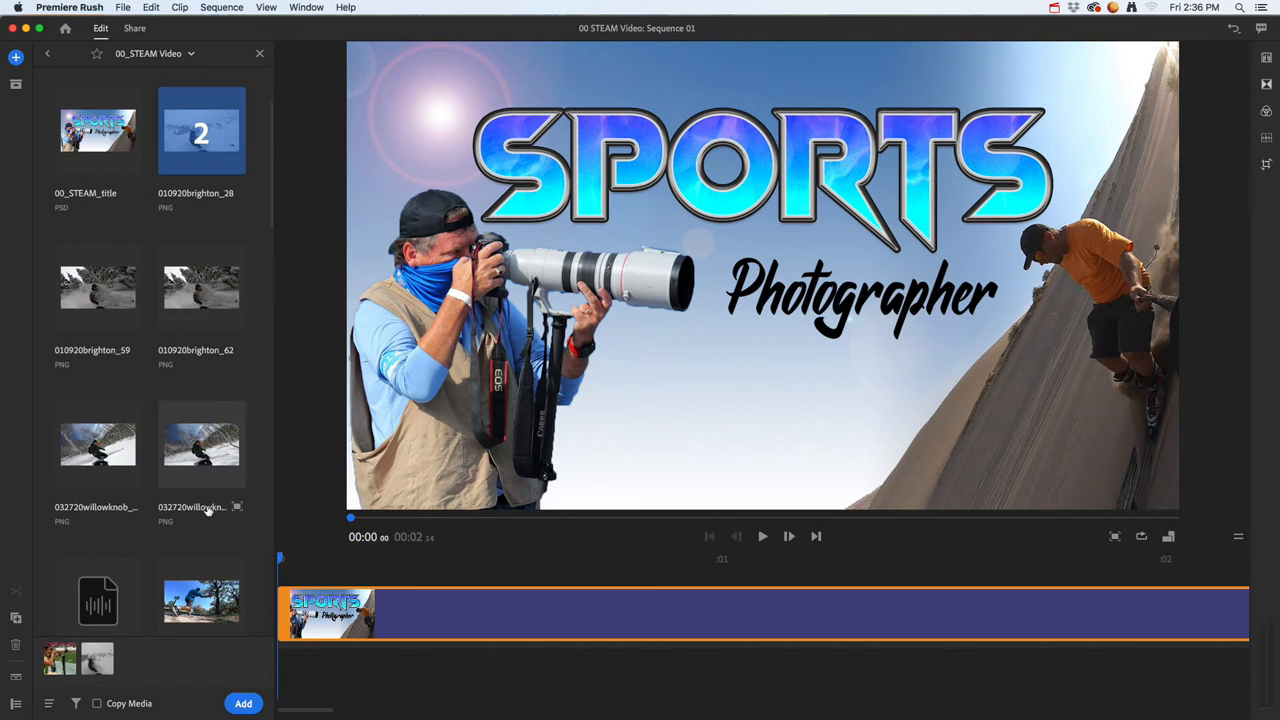
{"action": "left_click", "coordinate": [216, 445]}
Extend the selection with 082720dgcreekside_01, 092520littleshara_96 and 090920creekside_01, and add all the selected images to the timeline.
{"action": "scroll", "coordinate": [180, 497], "scroll_direction": "down", "scroll_amount": 5}
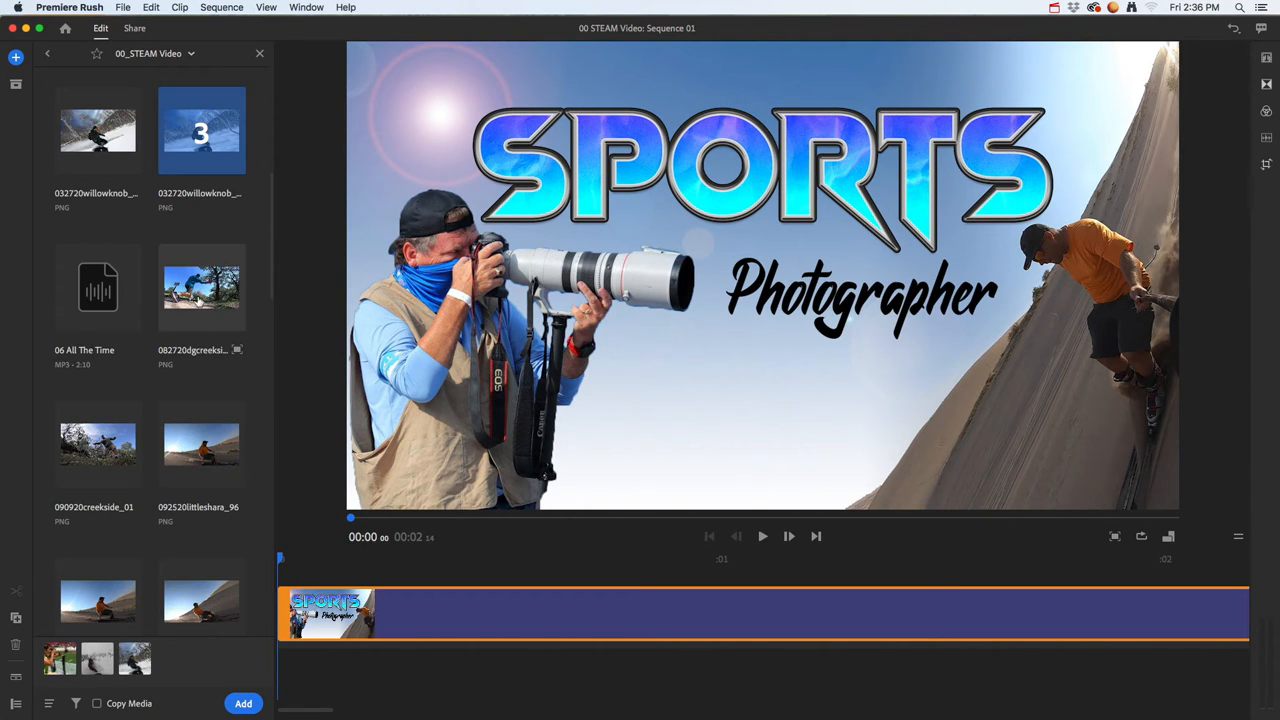
{"action": "left_click", "coordinate": [200, 318]}
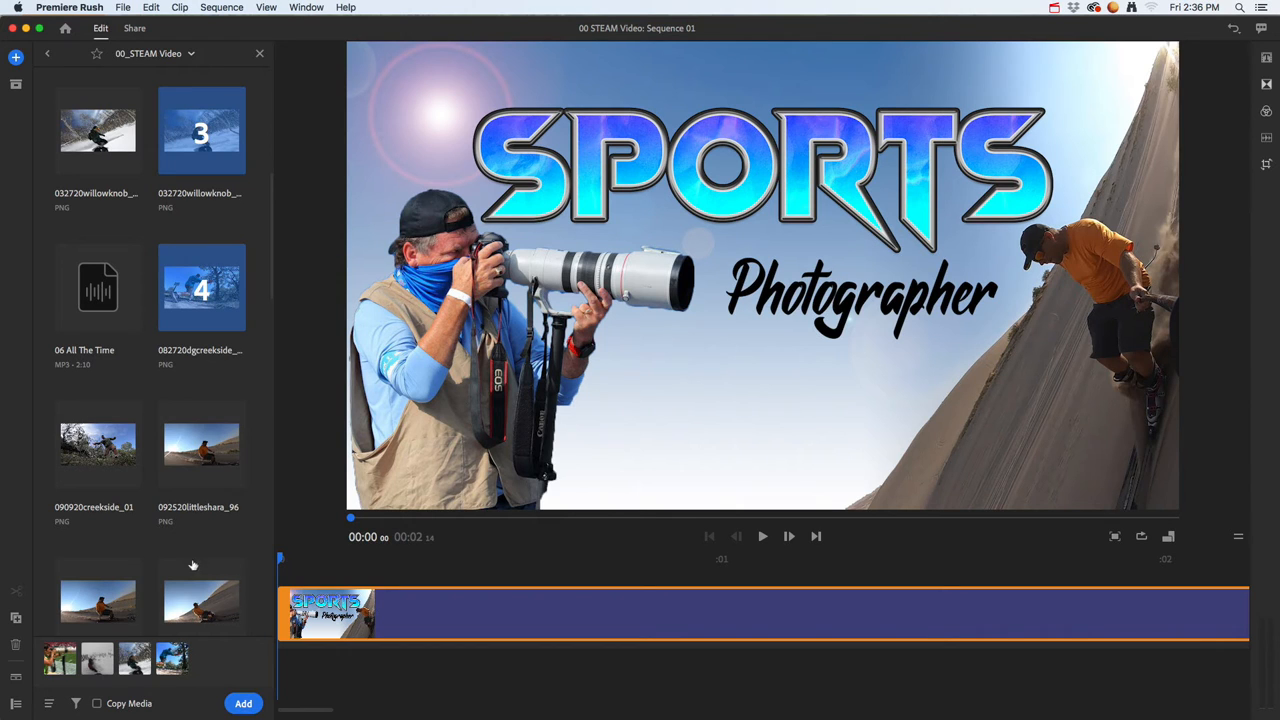
{"action": "left_click", "coordinate": [200, 456]}
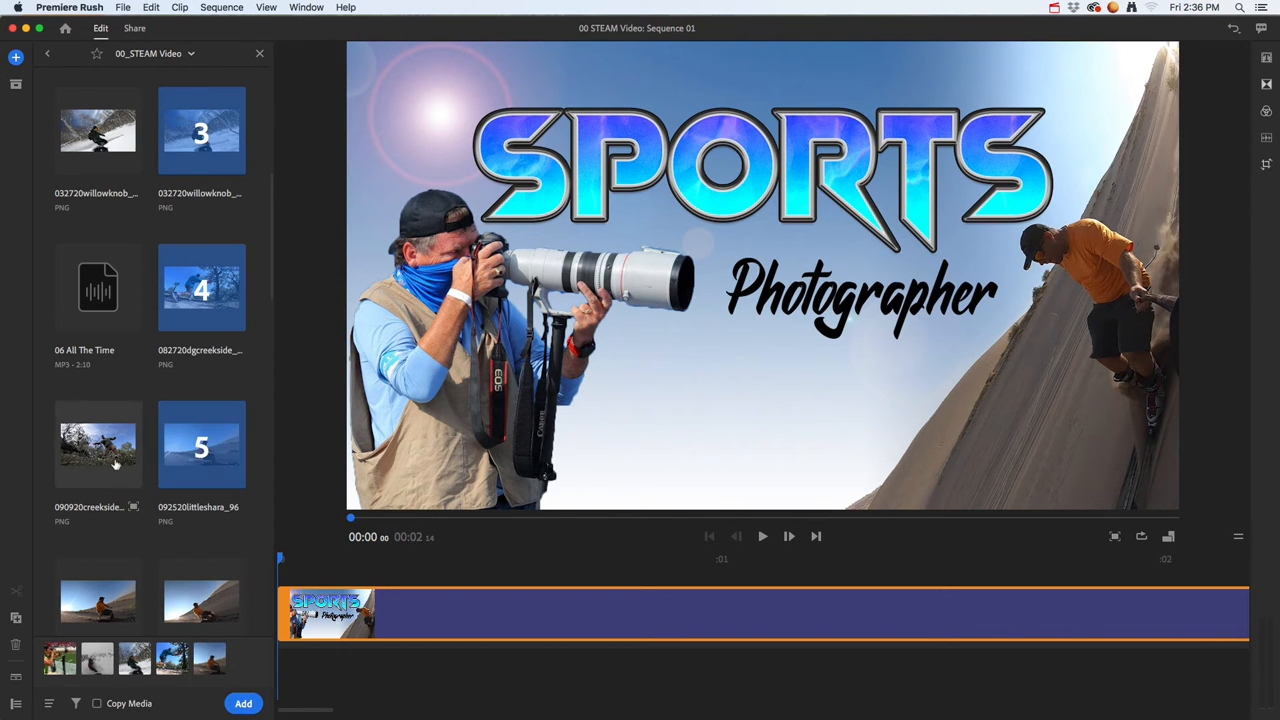
{"action": "left_click", "coordinate": [102, 452]}
{"action": "scroll", "coordinate": [150, 510], "scroll_direction": "down", "scroll_amount": 5}
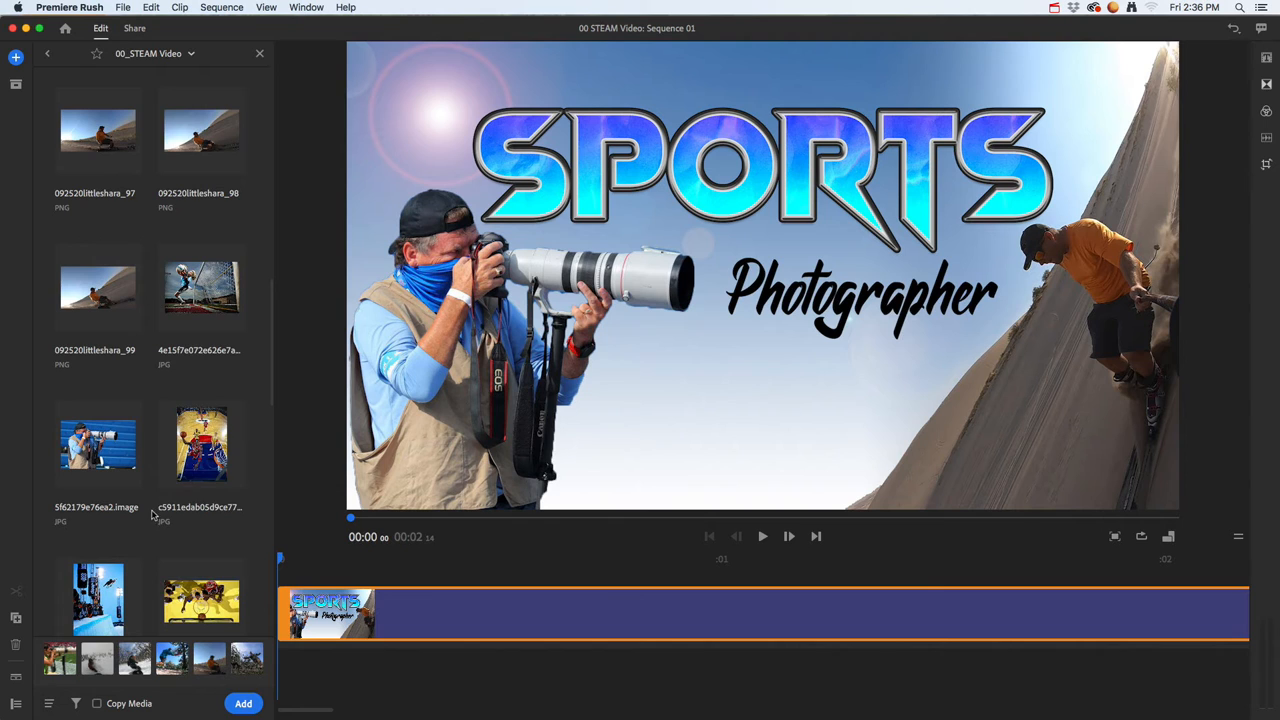
{"action": "scroll", "coordinate": [150, 505], "scroll_direction": "down", "scroll_amount": 3}
{"action": "scroll", "coordinate": [141, 512], "scroll_direction": "up", "scroll_amount": 2}
{"action": "scroll", "coordinate": [141, 512], "scroll_direction": "down", "scroll_amount": 2}
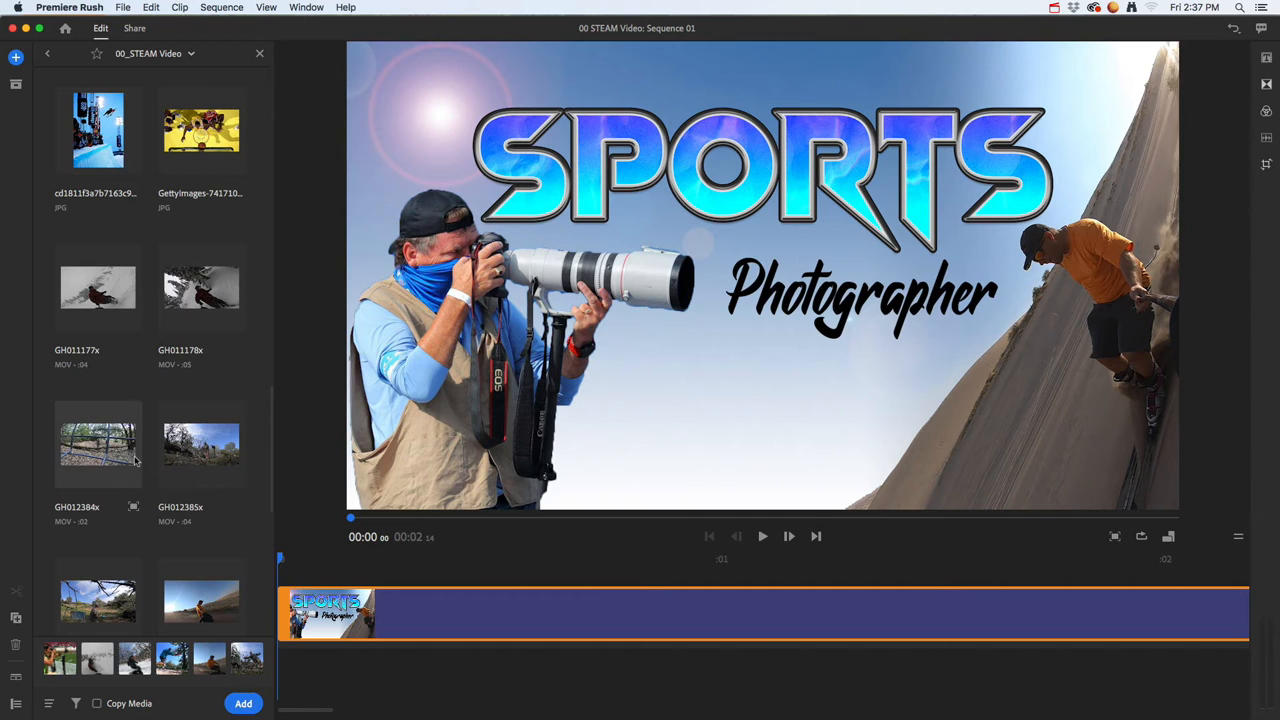
{"action": "left_click", "coordinate": [243, 704]}
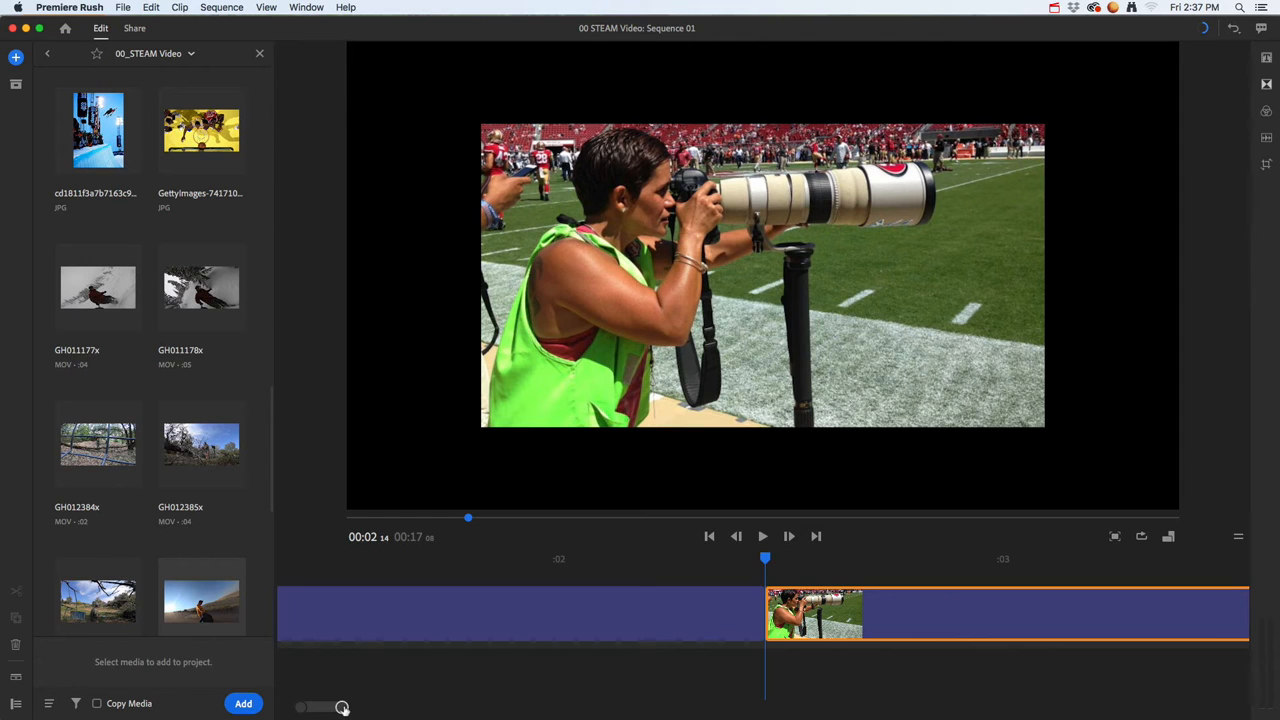
Fit all the added clips in the timeline view and examine the image clips one by one in the preview.
{"action": "left_click_drag", "start_coordinate": [342, 707], "coordinate": [598, 600]}
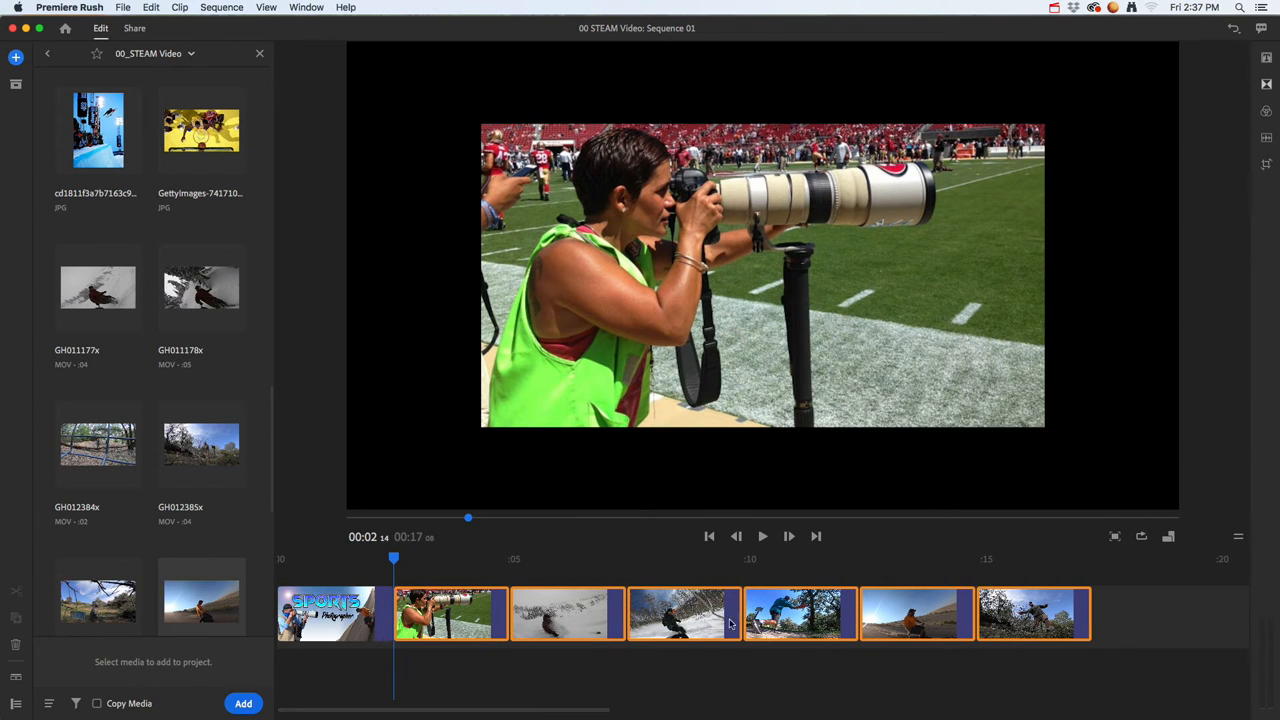
{"action": "left_click", "coordinate": [493, 668]}
{"action": "left_click", "coordinate": [586, 630]}
{"action": "left_click", "coordinate": [671, 632]}
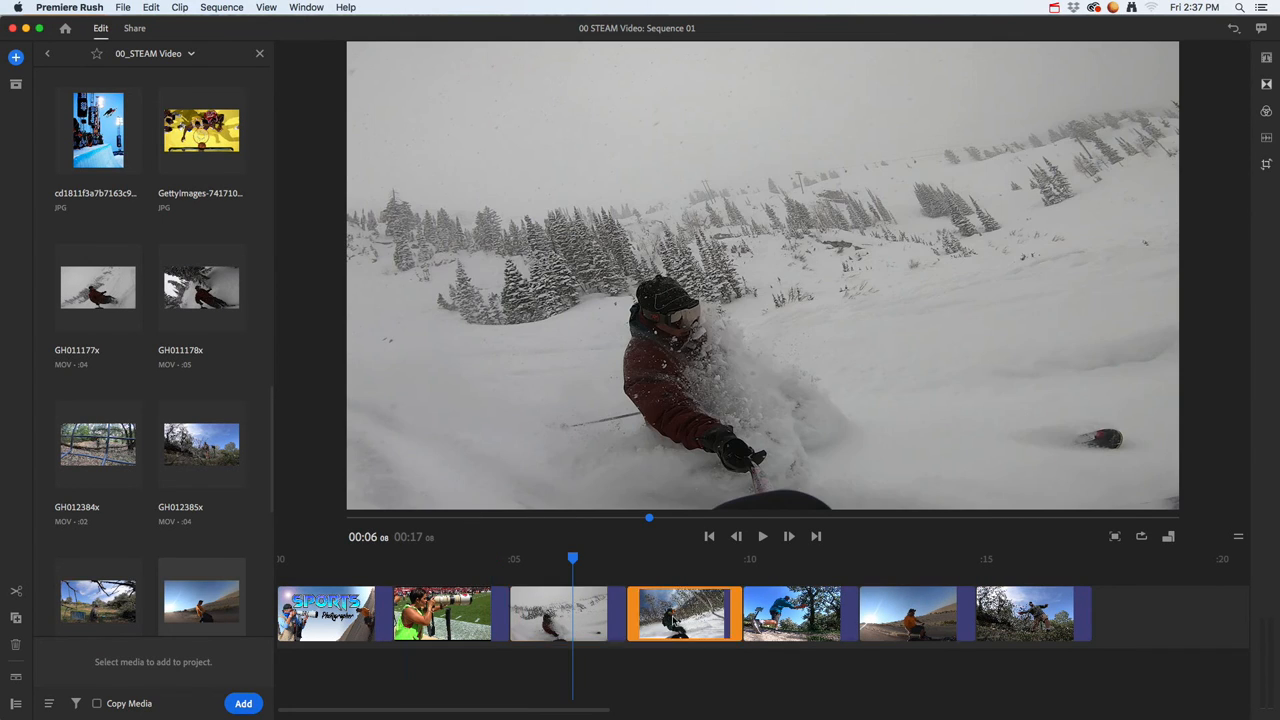
{"action": "left_click", "coordinate": [786, 628]}
{"action": "left_click", "coordinate": [891, 622]}
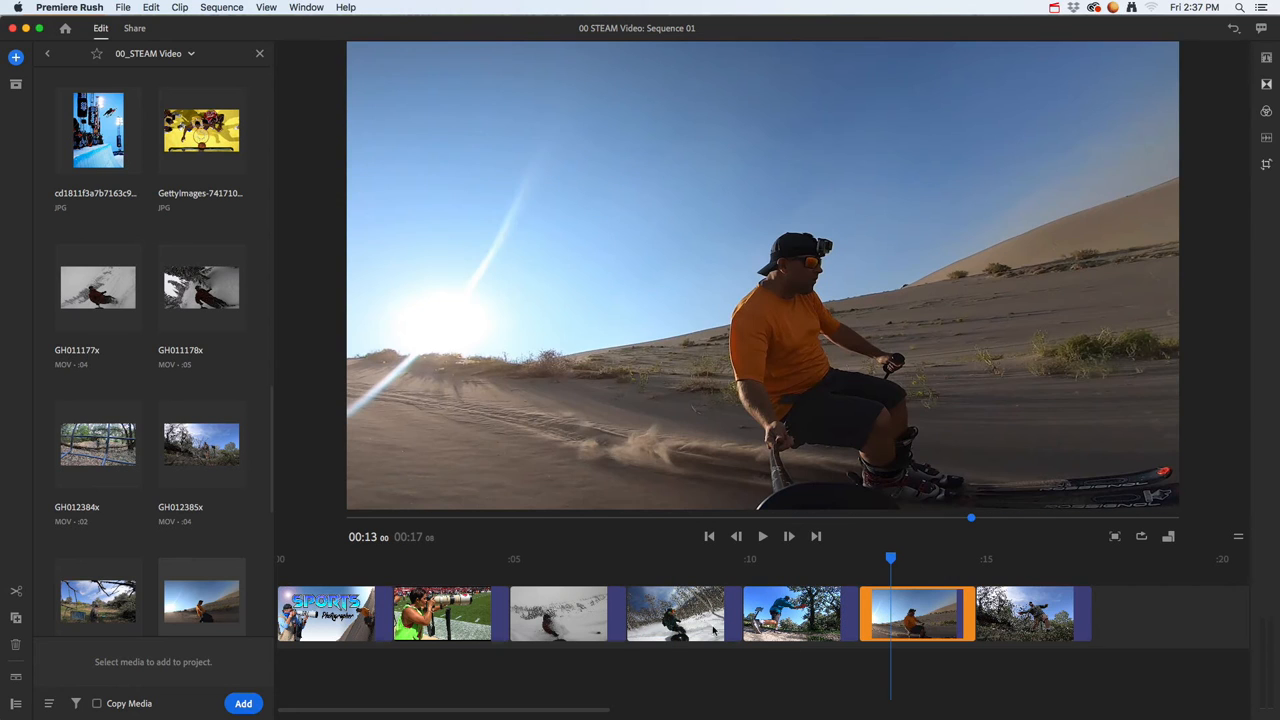
Reorder the timeline: move the photographer clip after the brighton powder skiing clip, and the dgcreekside clip after the littleshara sand clip.
{"action": "left_click", "coordinate": [466, 619]}
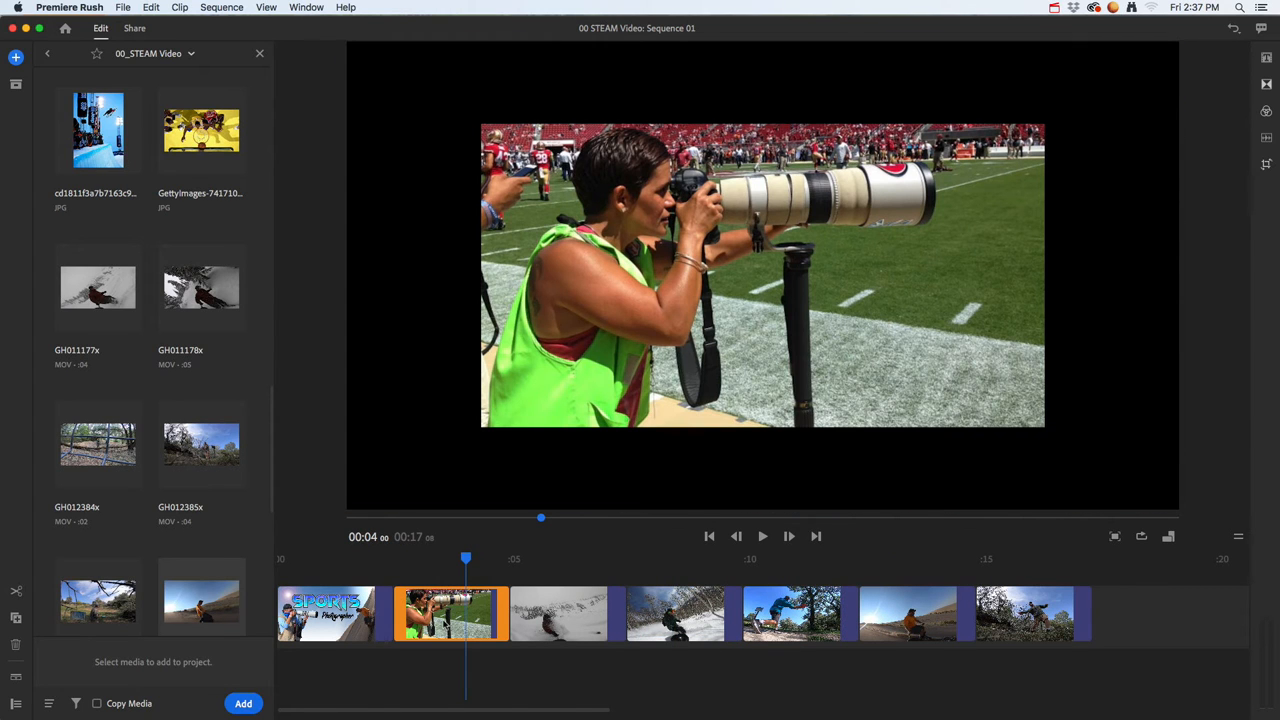
{"action": "left_click_drag", "start_coordinate": [474, 590], "coordinate": [580, 612]}
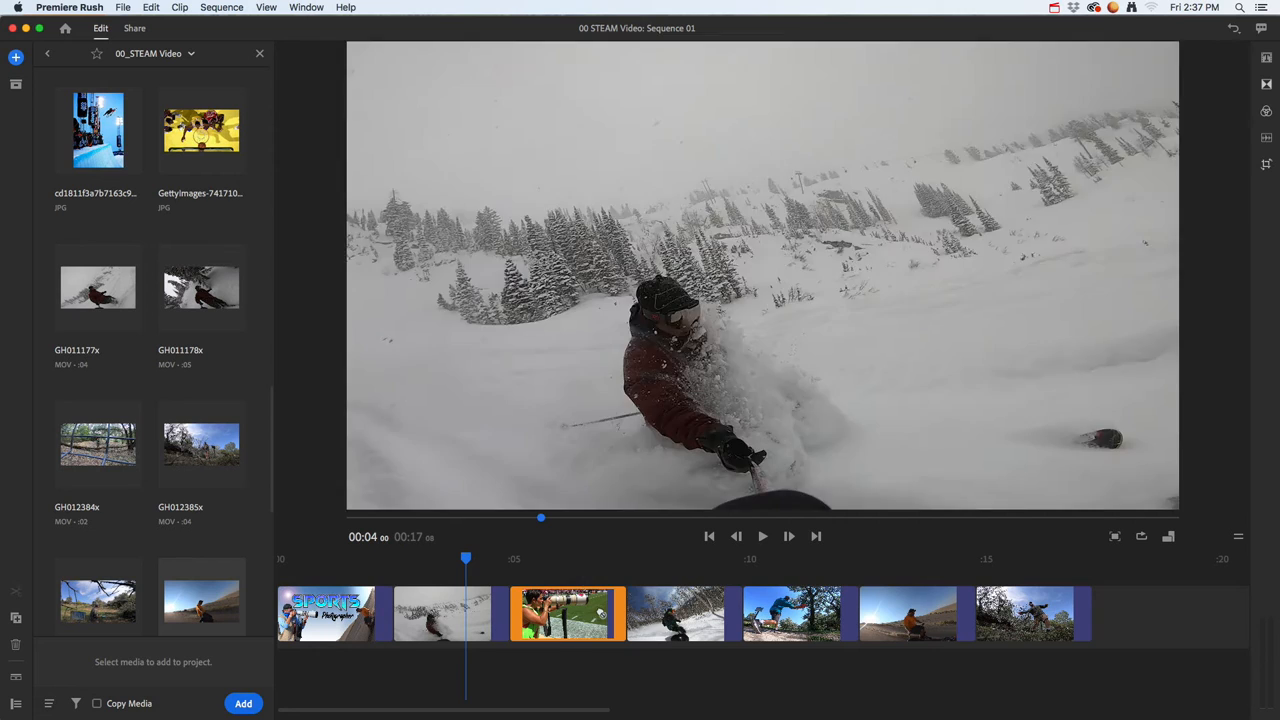
{"action": "left_click_drag", "start_coordinate": [583, 566], "coordinate": [521, 566]}
{"action": "left_click_drag", "start_coordinate": [791, 613], "coordinate": [684, 612]}
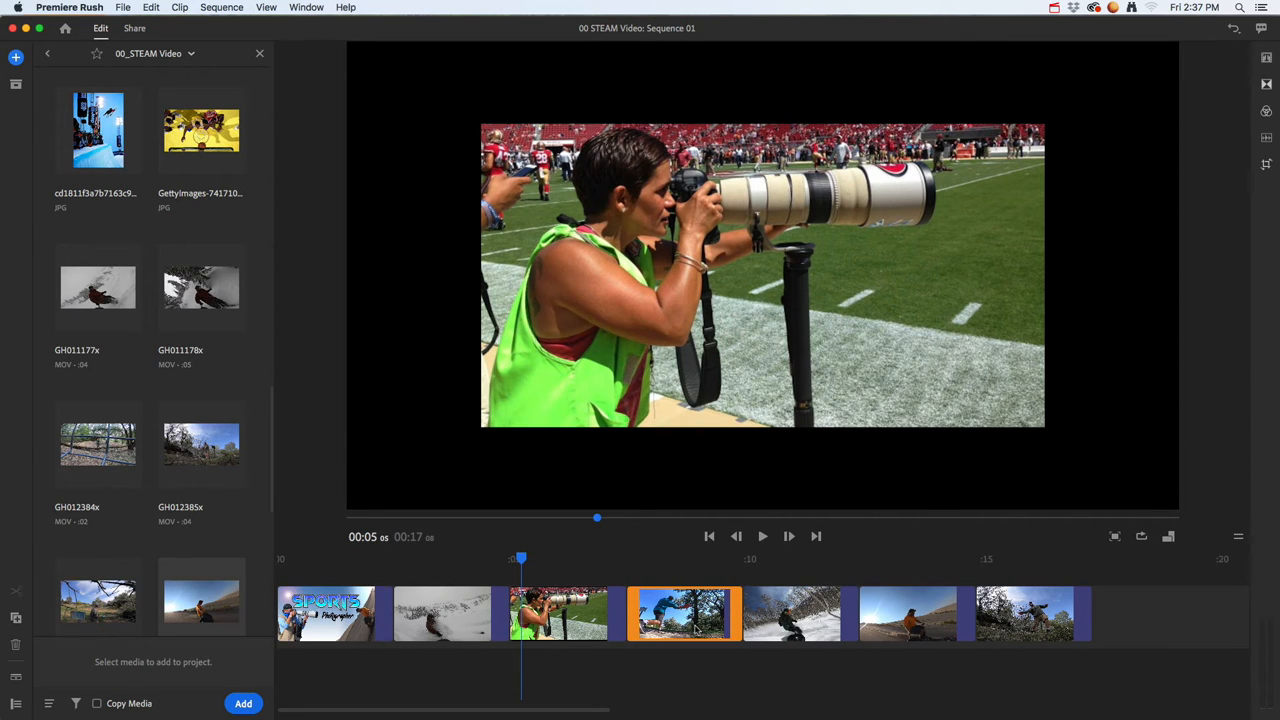
{"action": "left_click_drag", "start_coordinate": [697, 628], "coordinate": [876, 605]}
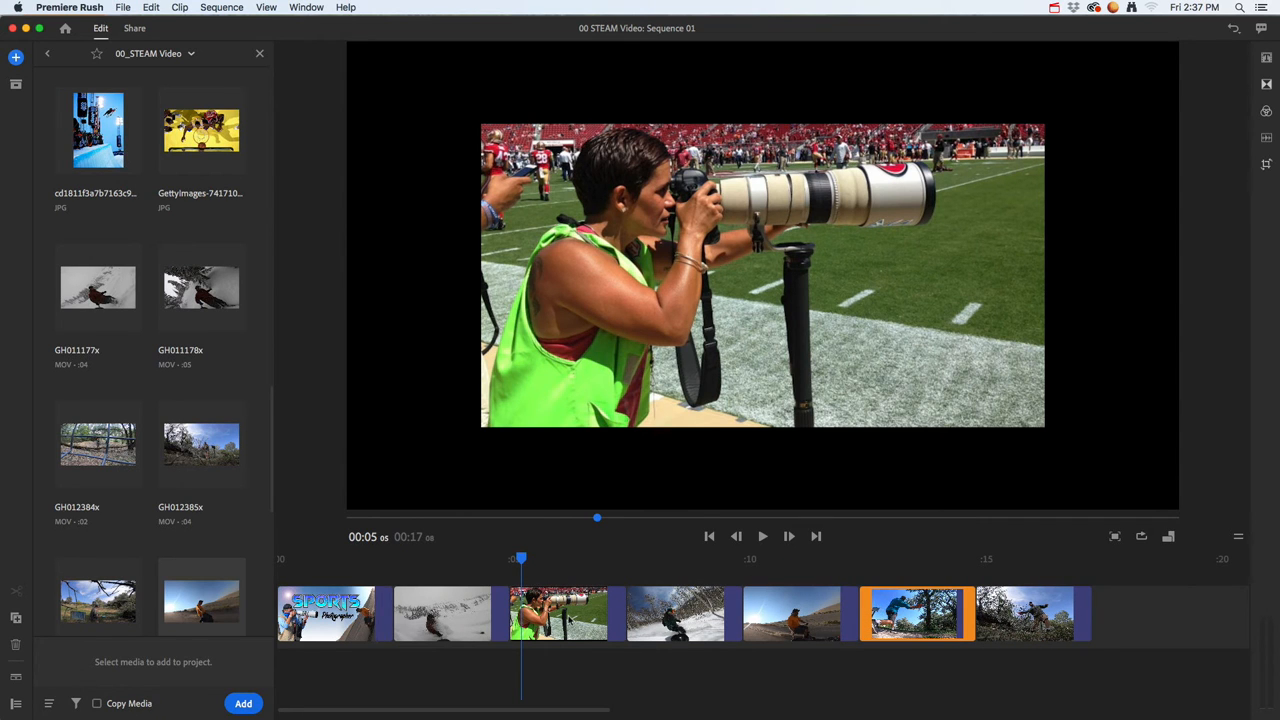
Delete the willowknob snow clip from the timeline and undo the deletion.
{"action": "left_click", "coordinate": [571, 621]}
{"action": "left_click", "coordinate": [680, 628]}
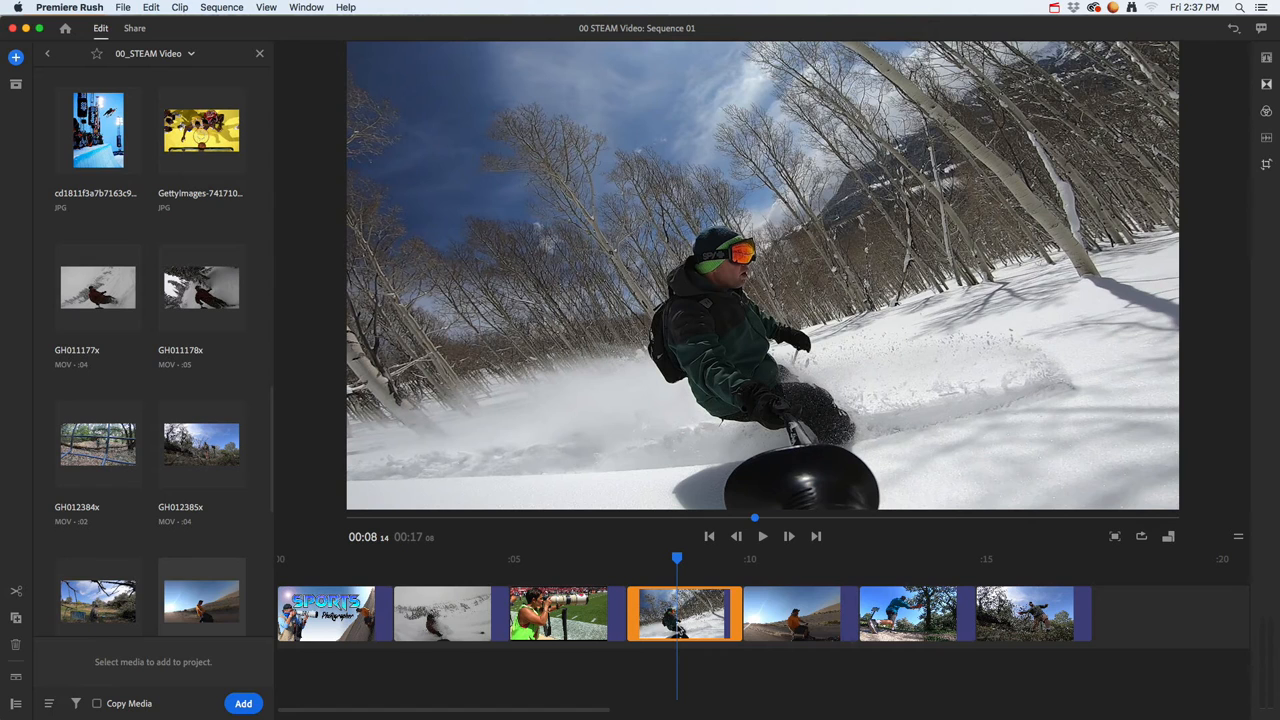
{"action": "key", "text": "Delete"}
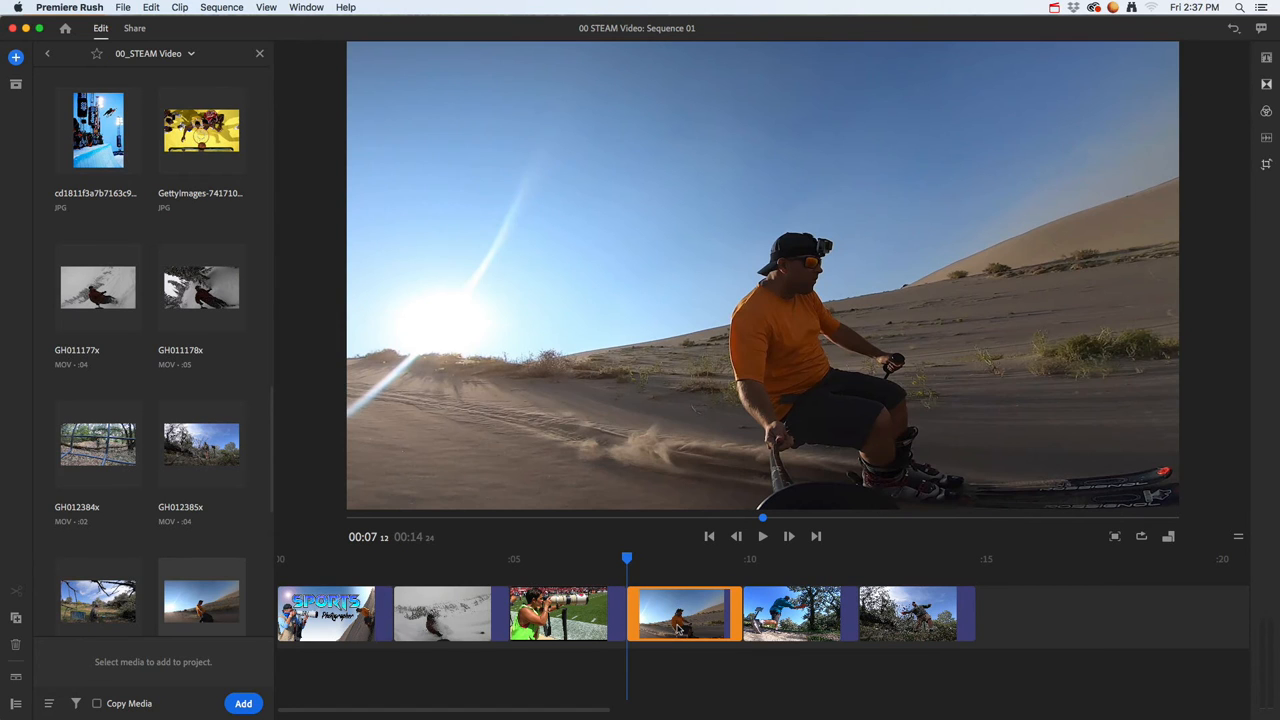
{"action": "key", "text": "super+z"}
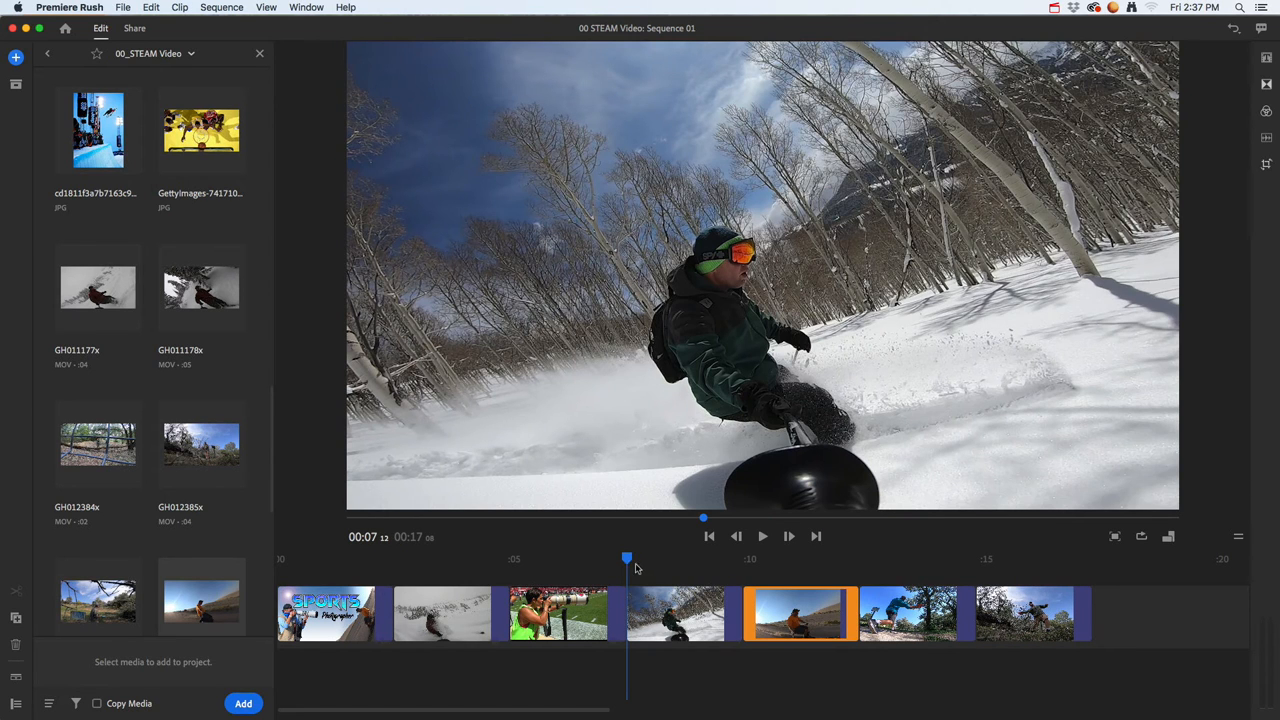
Scale the football photographer clip proportionally to 156 so it fills the frame, and check the neighbouring clip in the preview.
{"action": "left_click_drag", "start_coordinate": [635, 568], "coordinate": [530, 568]}
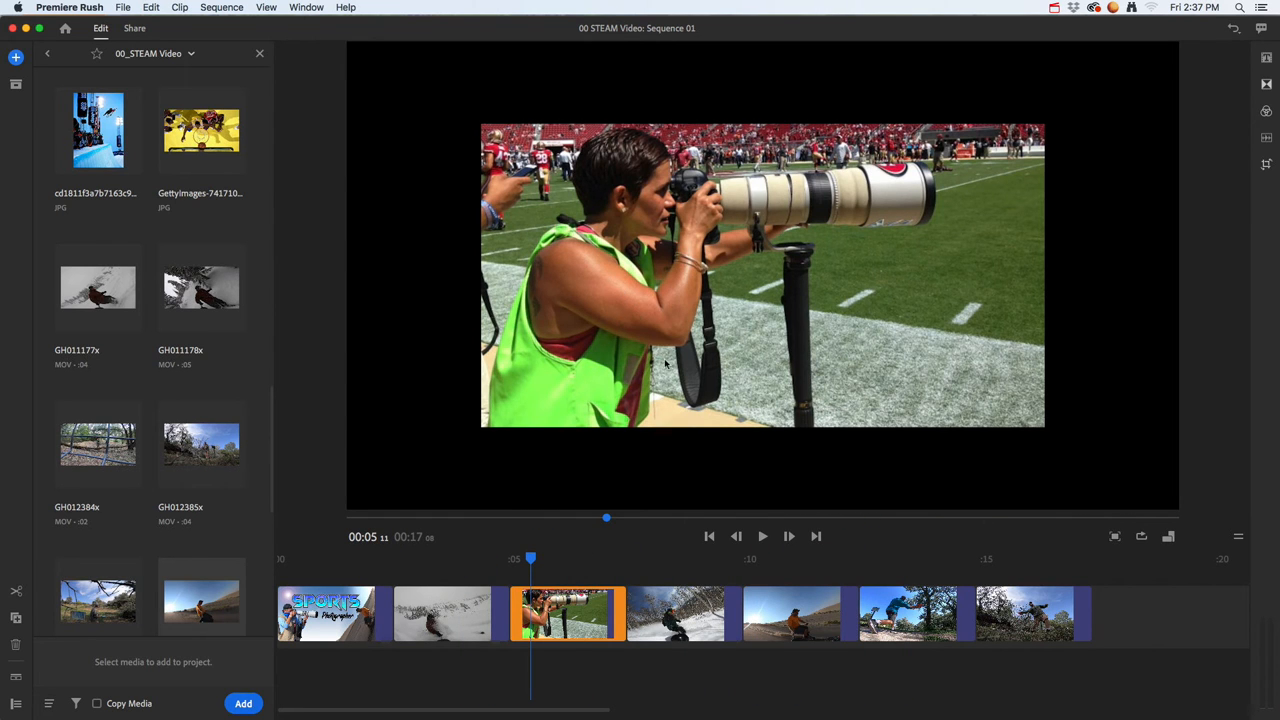
{"action": "left_click", "coordinate": [570, 621]}
{"action": "left_click", "coordinate": [1266, 167]}
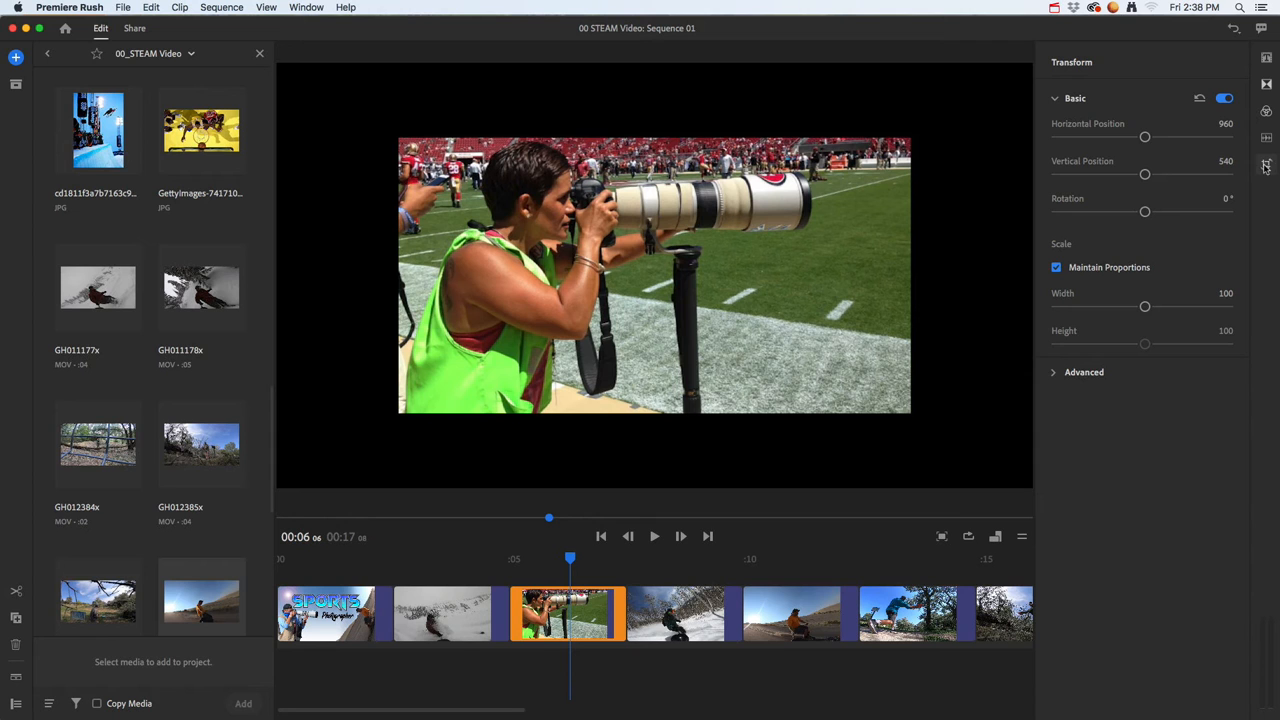
{"action": "left_click_drag", "start_coordinate": [1145, 306], "coordinate": [1189, 311]}
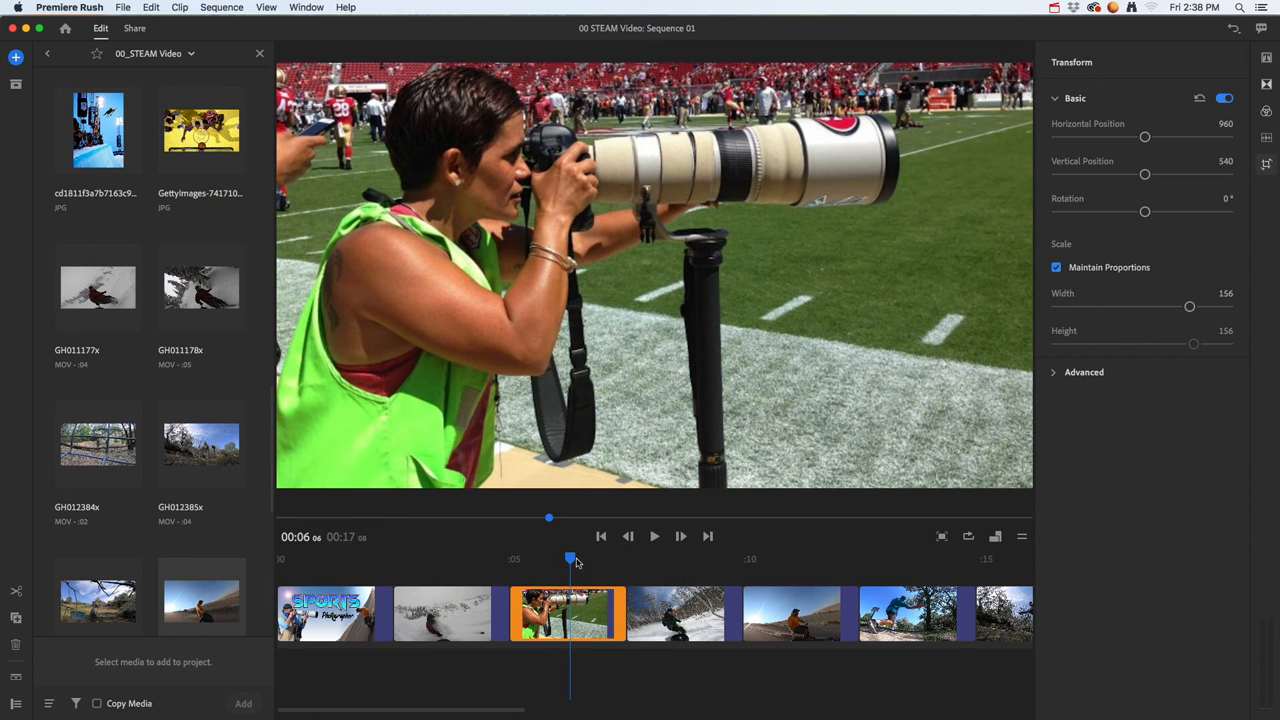
{"action": "left_click_drag", "start_coordinate": [576, 563], "coordinate": [726, 562]}
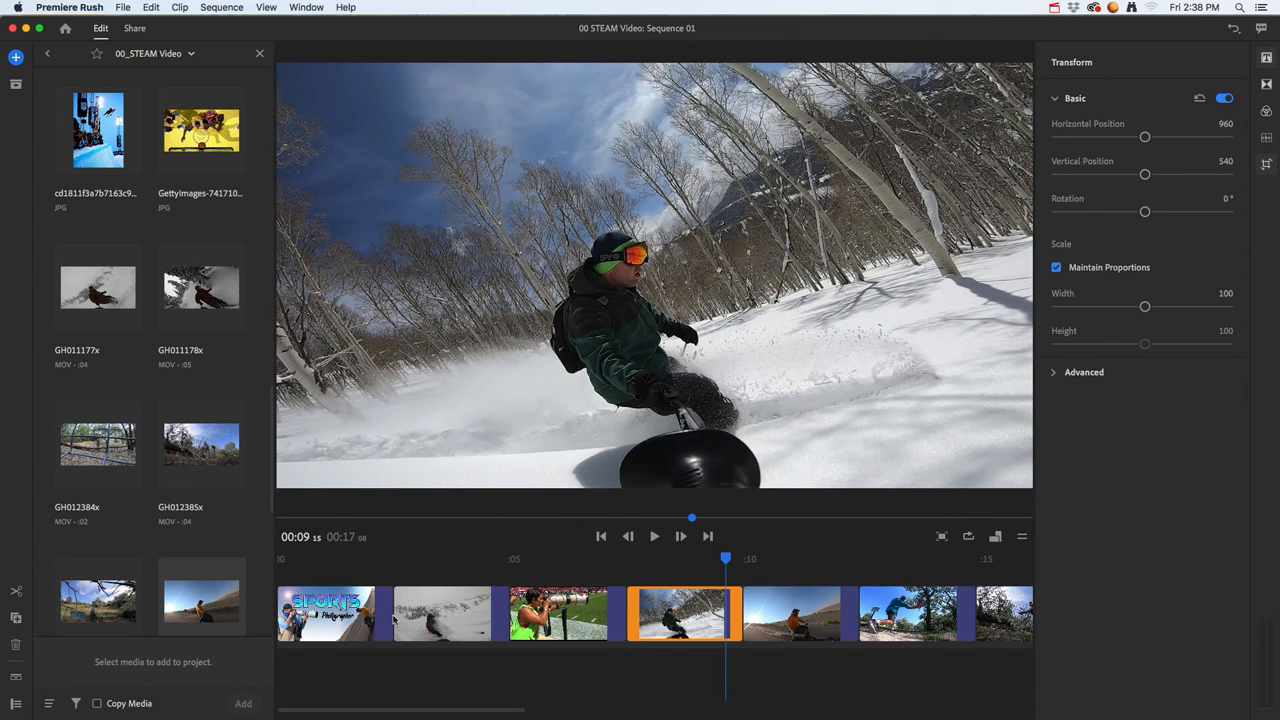
Add a Basic Title 2-Line title after the last clip in the timeline and select it for editing.
{"action": "key", "text": "shift+2"}
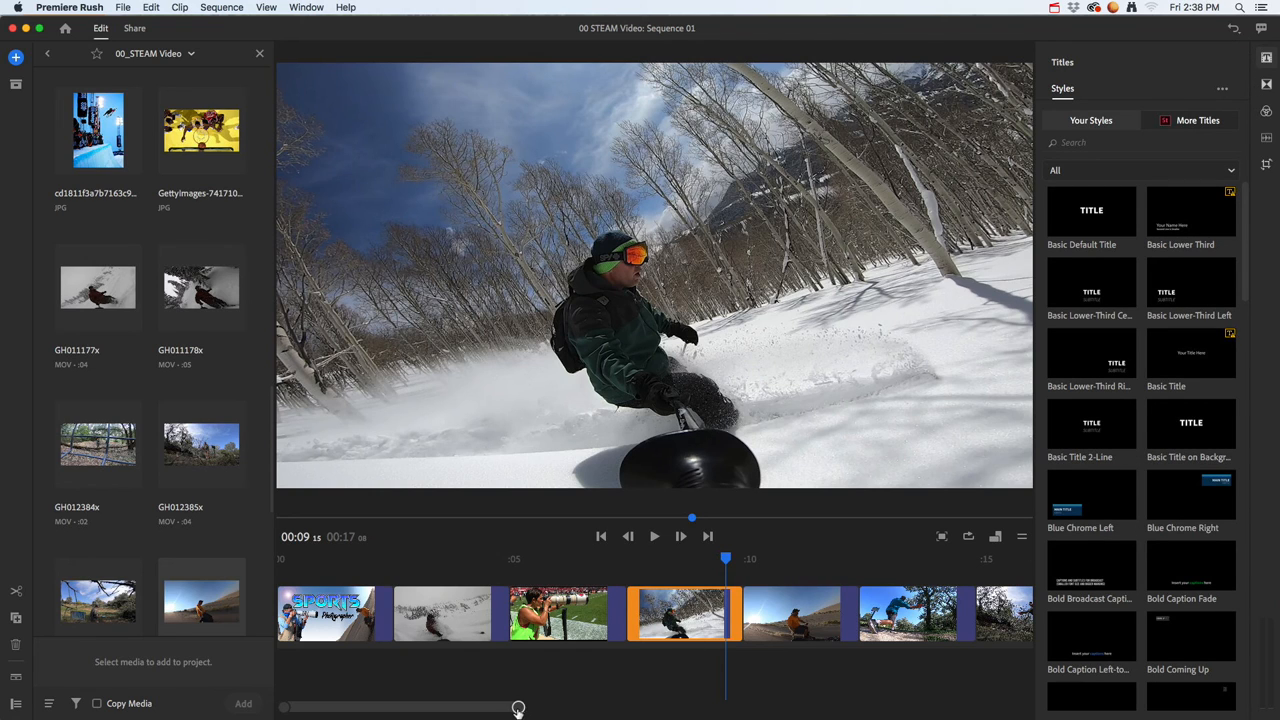
{"action": "left_click_drag", "start_coordinate": [493, 711], "coordinate": [586, 712]}
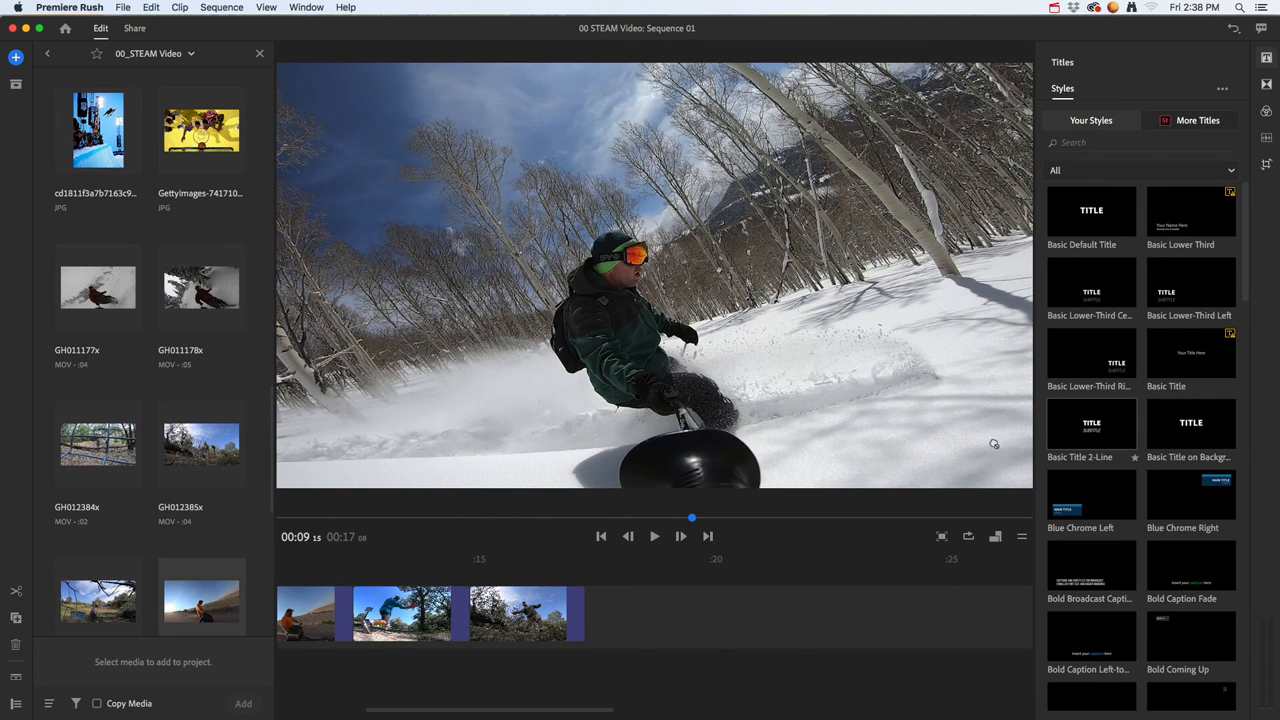
{"action": "left_click_drag", "start_coordinate": [768, 588], "coordinate": [593, 619]}
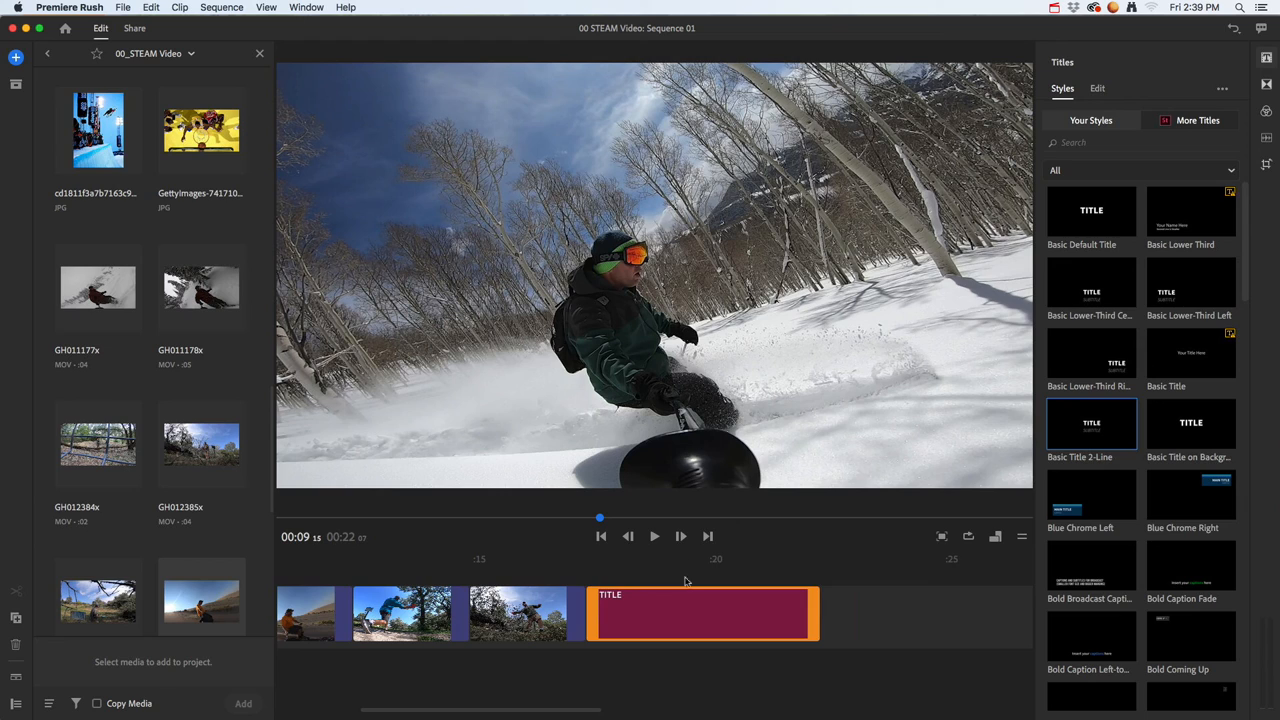
{"action": "left_click", "coordinate": [701, 616]}
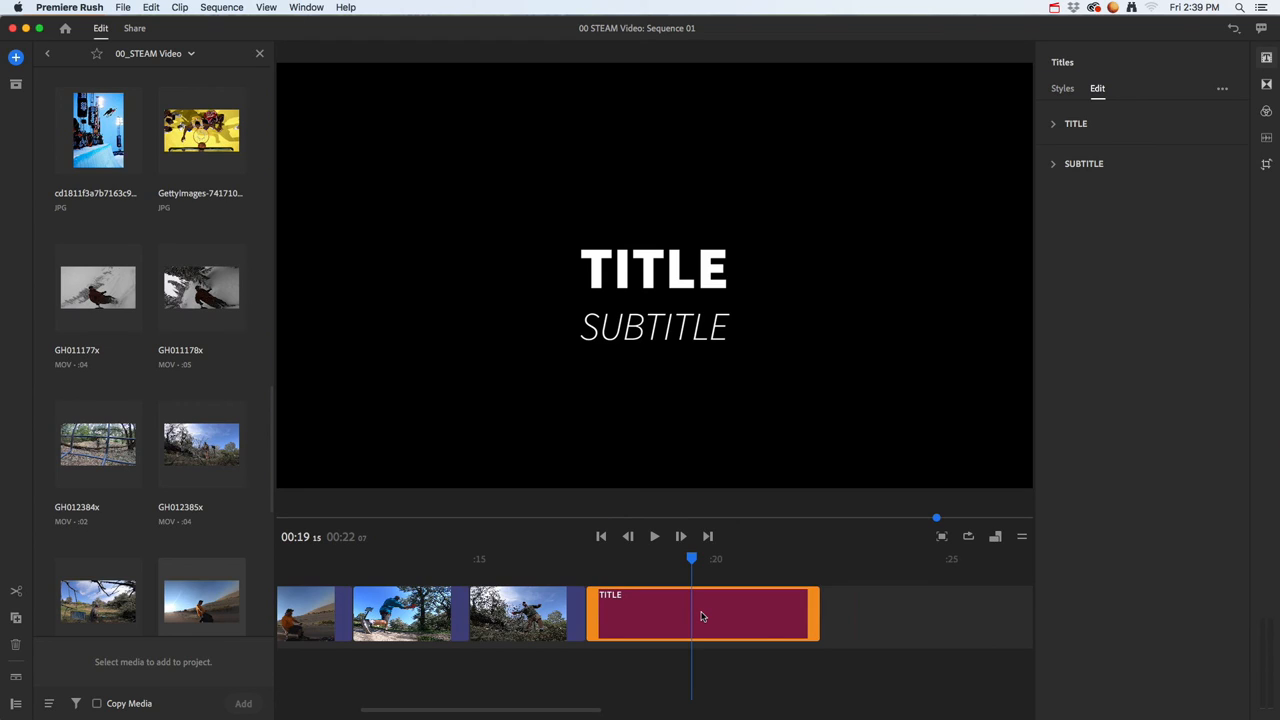
Replace the main line of the closing title with "Created By".
{"action": "left_click", "coordinate": [652, 275]}
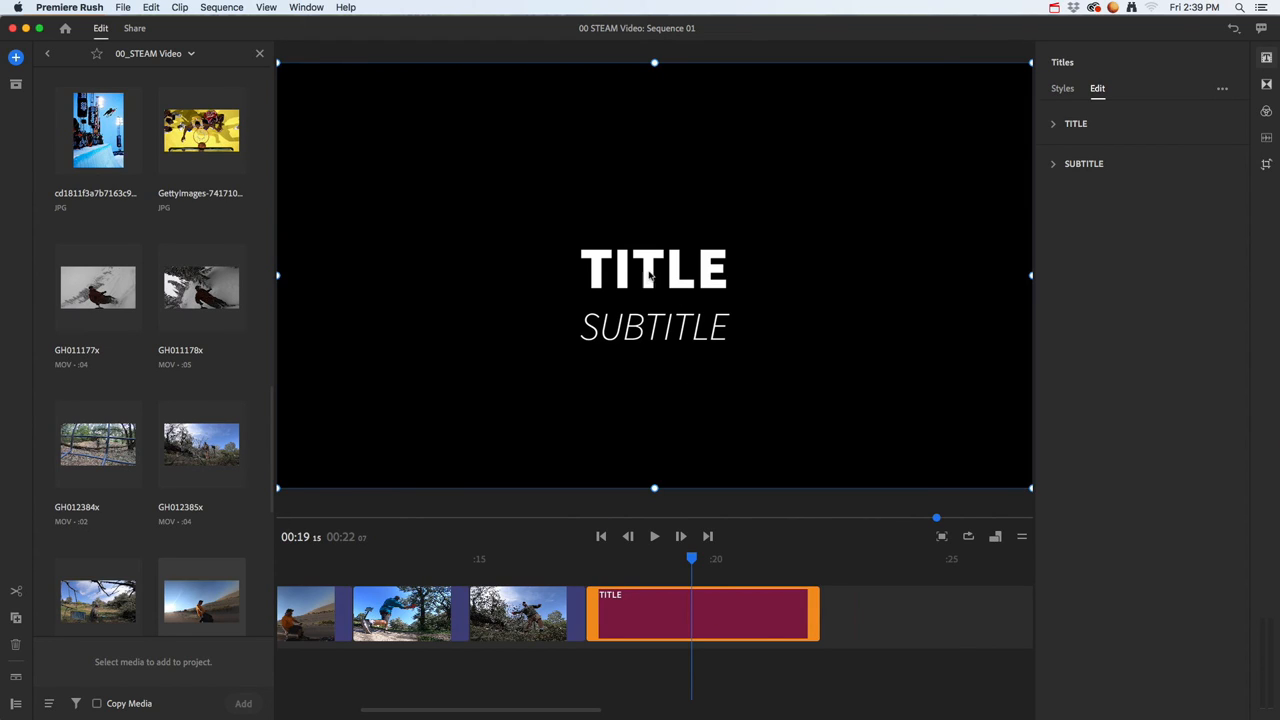
{"action": "double_click", "coordinate": [653, 270]}
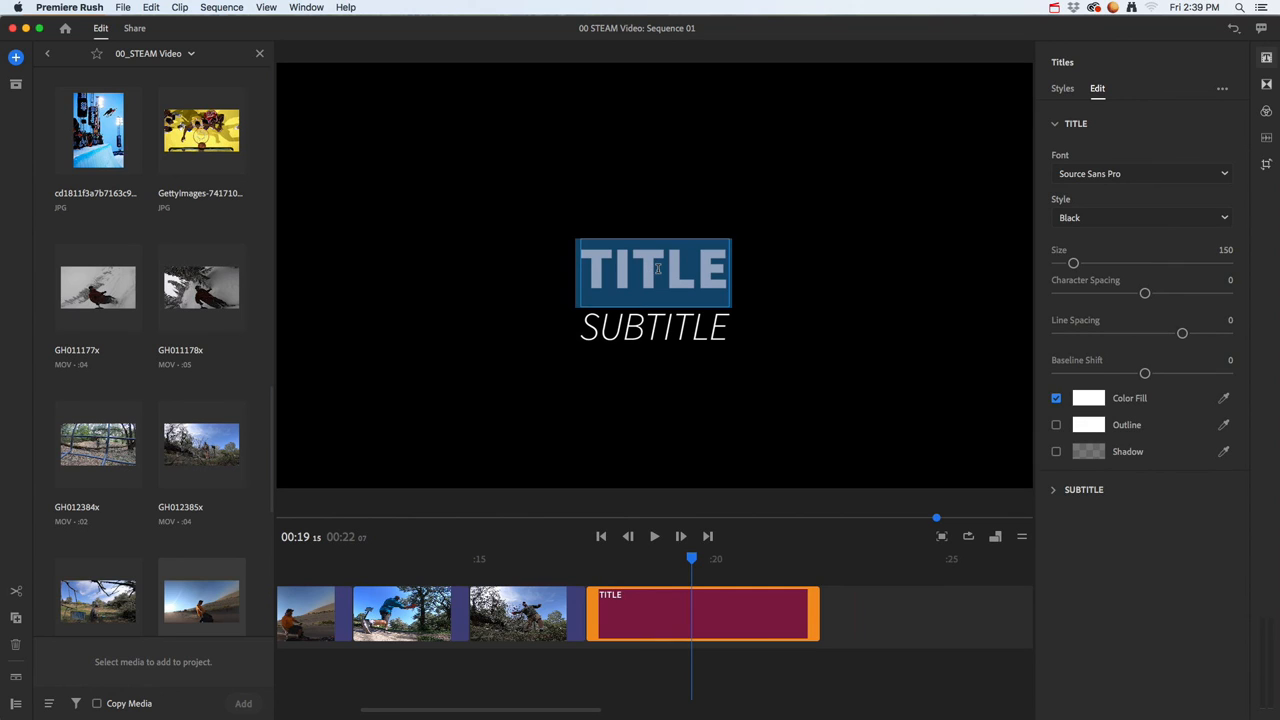
{"action": "type", "text": "Crea"}
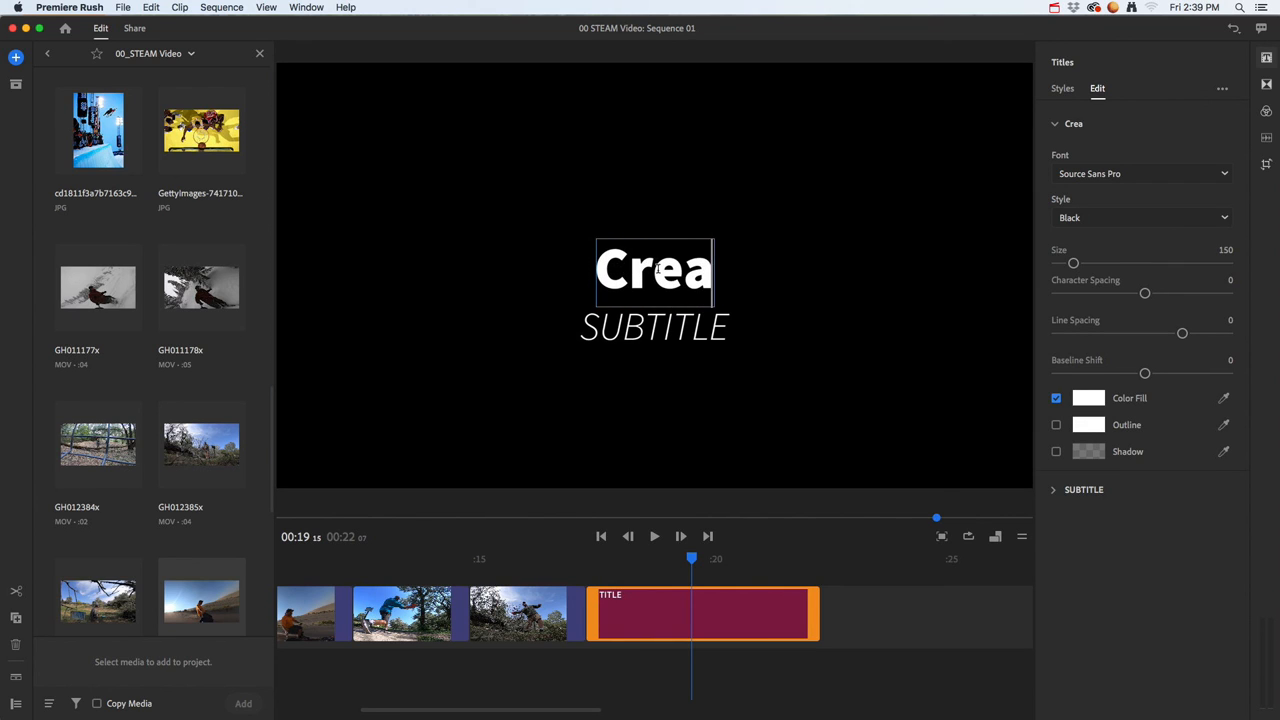
{"action": "type", "text": "ted By"}
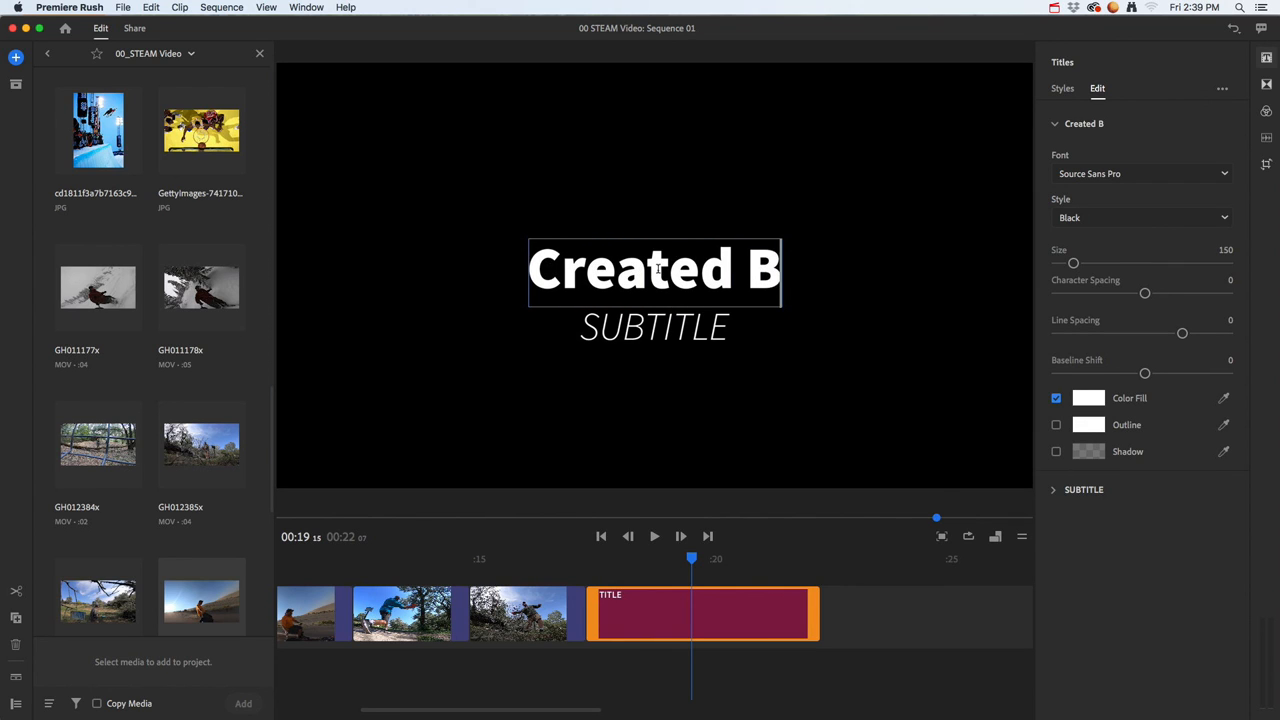
Replace the closing title's subtitle with the creator's name and finish editing the text.
{"action": "left_click", "coordinate": [688, 320]}
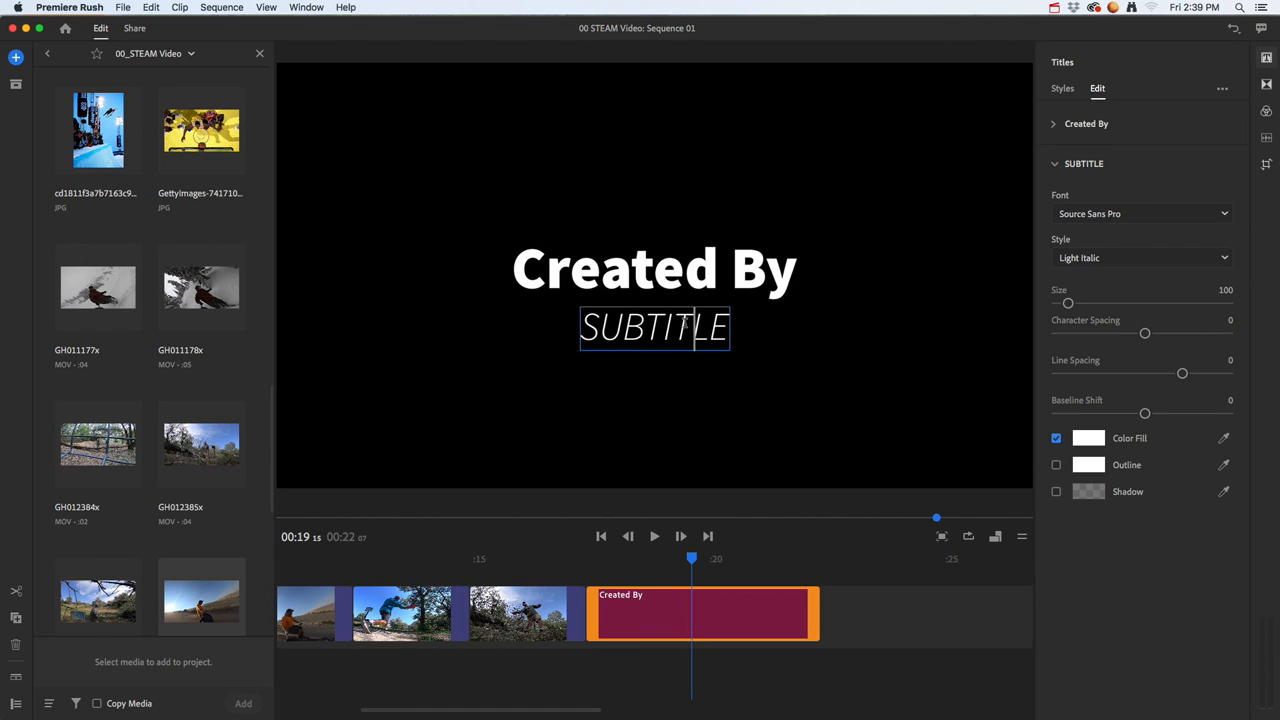
{"action": "double_click", "coordinate": [669, 332]}
{"action": "type", "text": "M"}
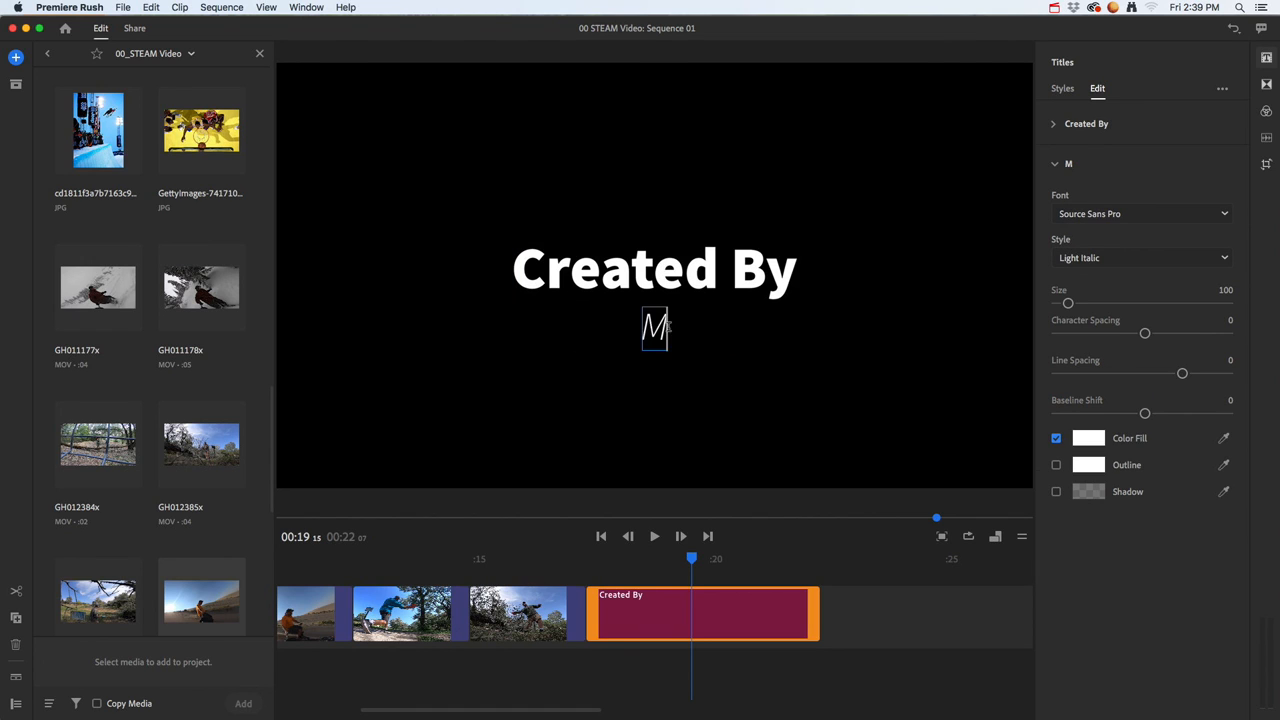
{"action": "type", "text": "r. Freeman"}
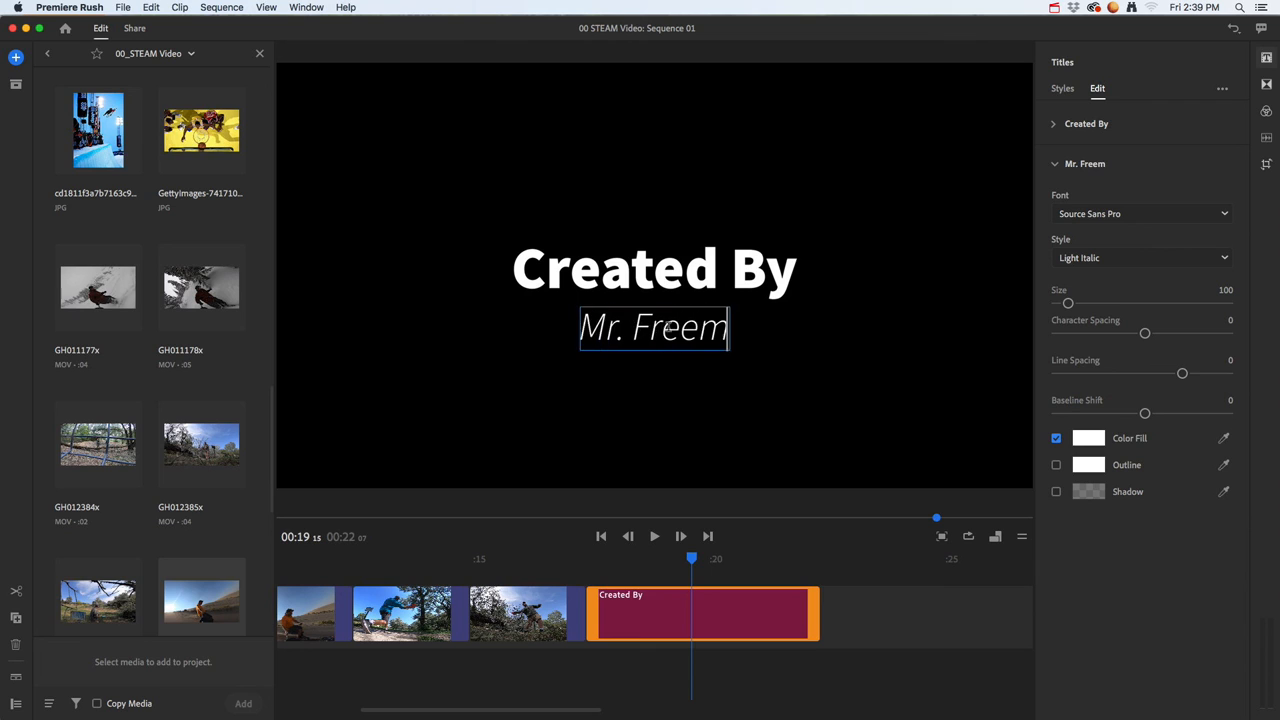
{"action": "left_click", "coordinate": [579, 399]}
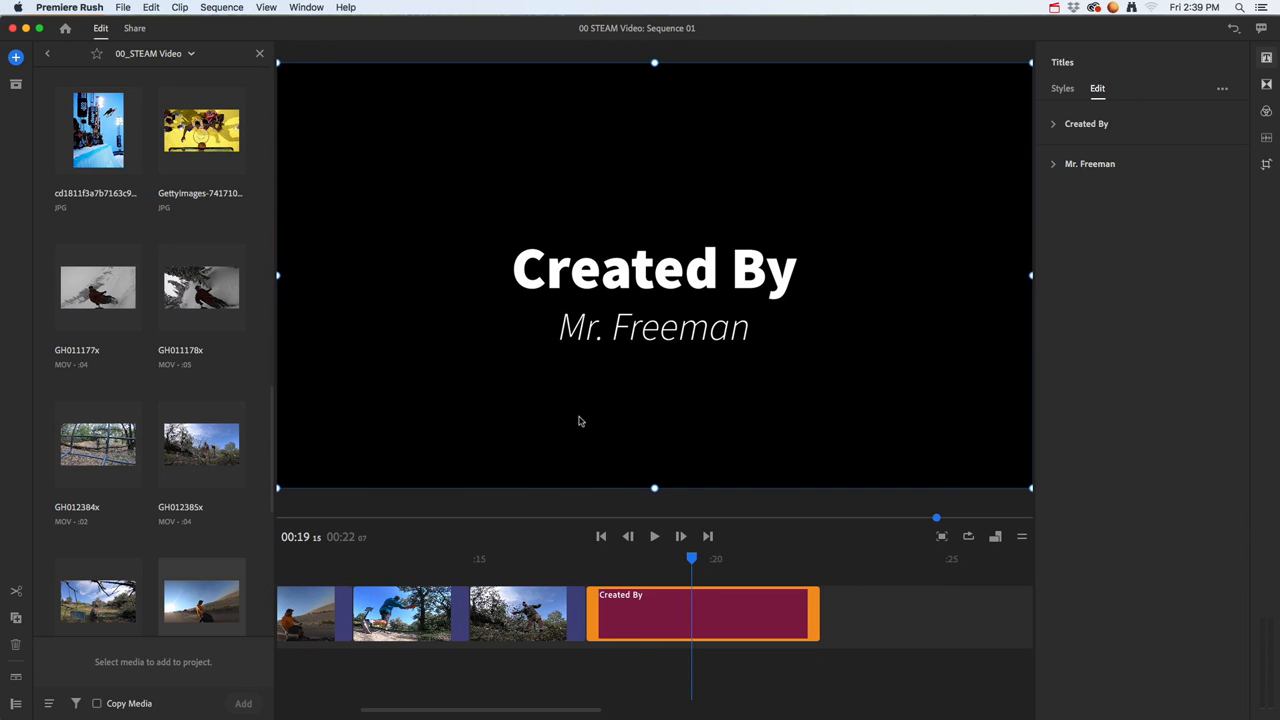
Show the whole sequence in the timeline, go to the disc-throwing clip and browse further media in the 00_STEAM Video folder.
{"action": "left_click_drag", "start_coordinate": [572, 708], "coordinate": [614, 708]}
{"action": "left_click", "coordinate": [669, 676]}
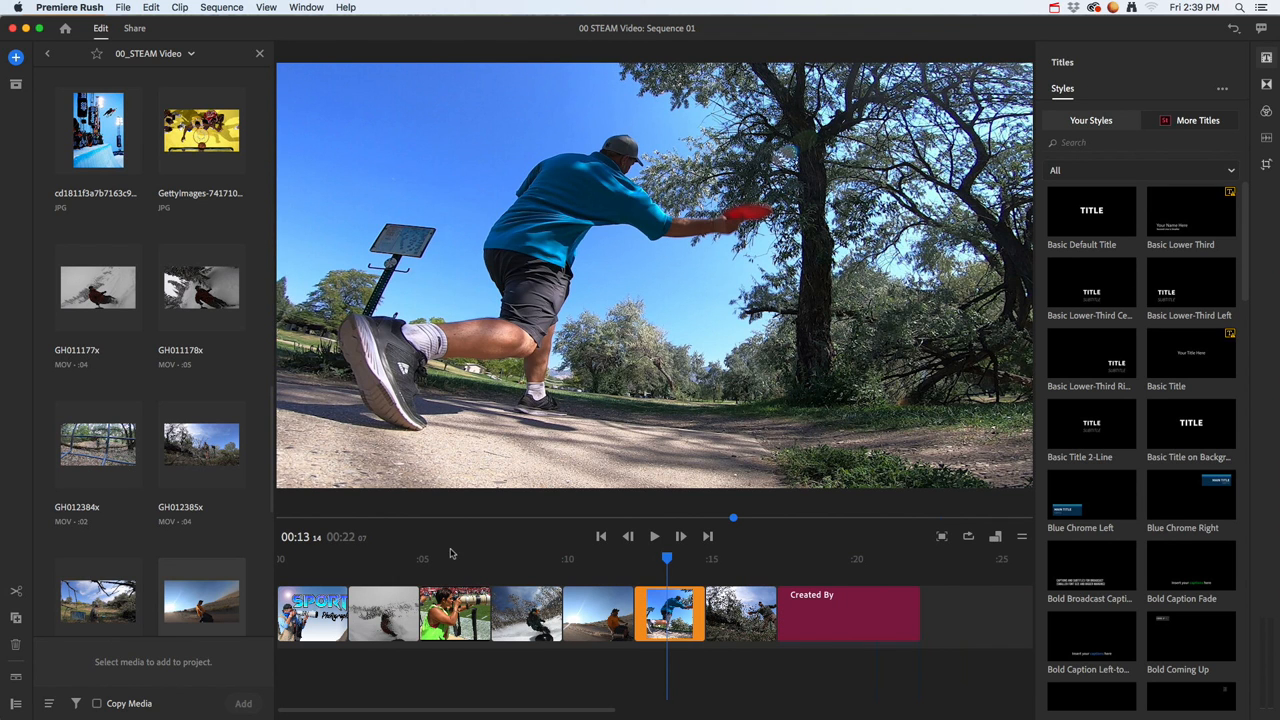
{"action": "scroll", "coordinate": [200, 491], "scroll_direction": "down", "scroll_amount": 3}
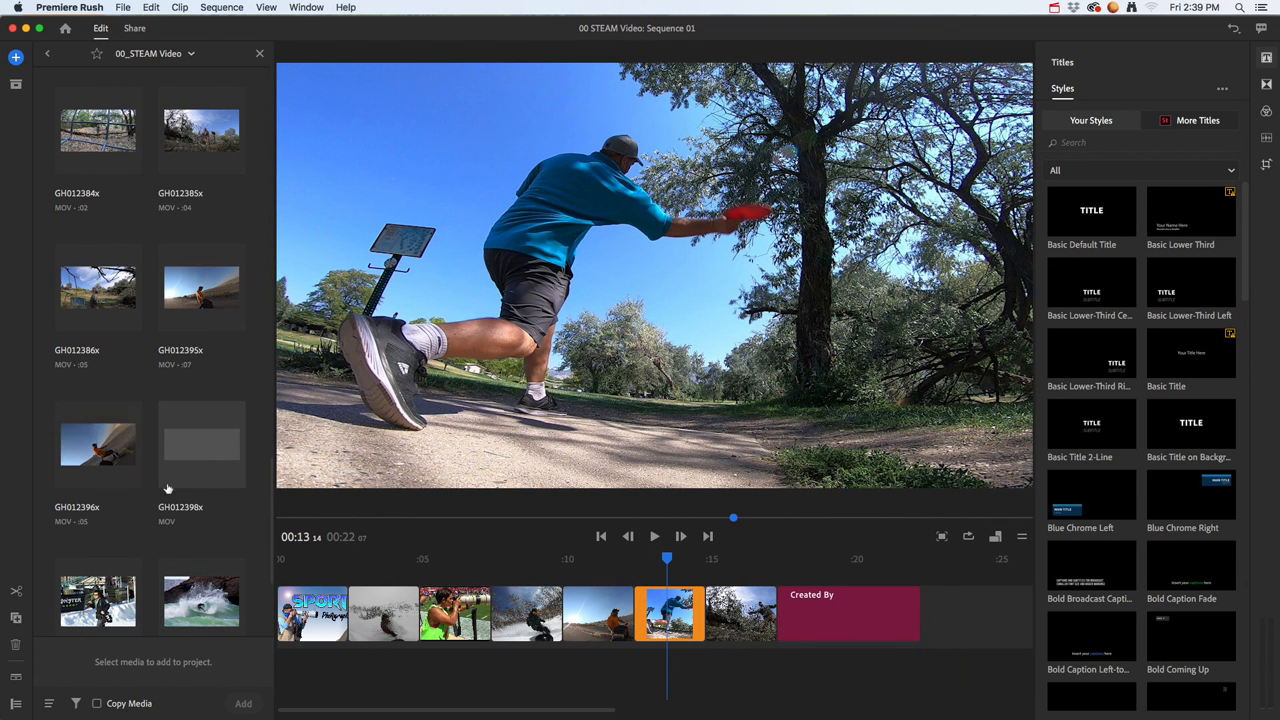